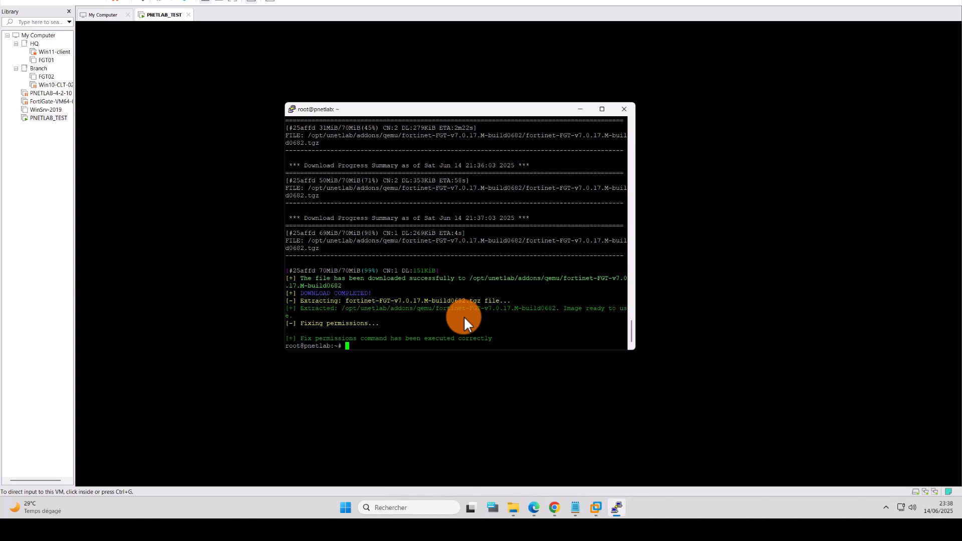
# Step: Paste a saved ishare2 image-pull command at the PuTTY prompt
pyautogui.rightClick(552, 308)
# Step: Run 'ishare2 search cisco' to look for Cisco images; it finds none
pyautogui.press('BackSpace')
pyautogui.press('BackSpace')
pyautogui.press('BackSpace')
pyautogui.press('BackSpace')
pyautogui.press('BackSpace')
pyautogui.press('BackSpace')
pyautogui.press('BackSpace')
pyautogui.press('BackSpace')
pyautogui.press('BackSpace')
pyautogui.press('BackSpace')
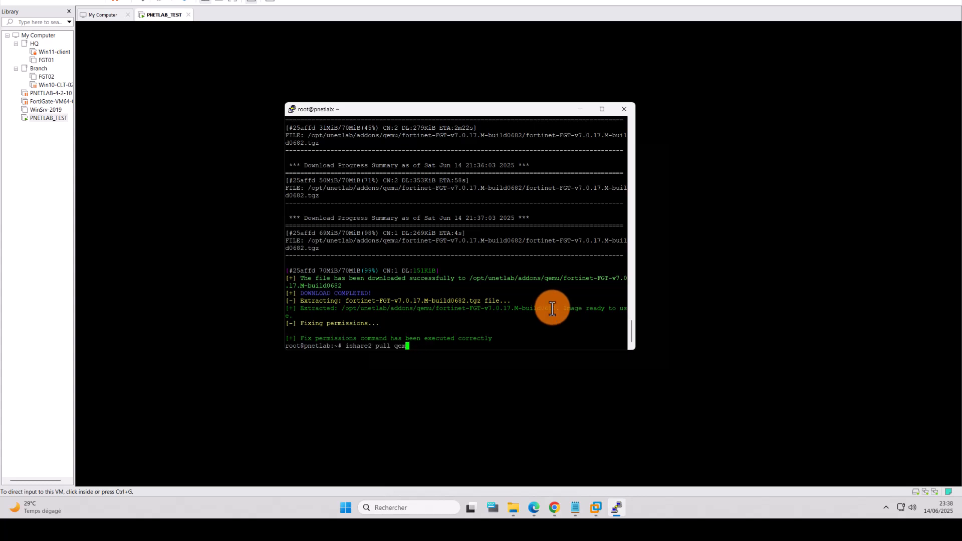
pyautogui.press('BackSpace')
pyautogui.press('BackSpace')
pyautogui.press('BackSpace')
pyautogui.write('search cisco')
pyautogui.press('Return')
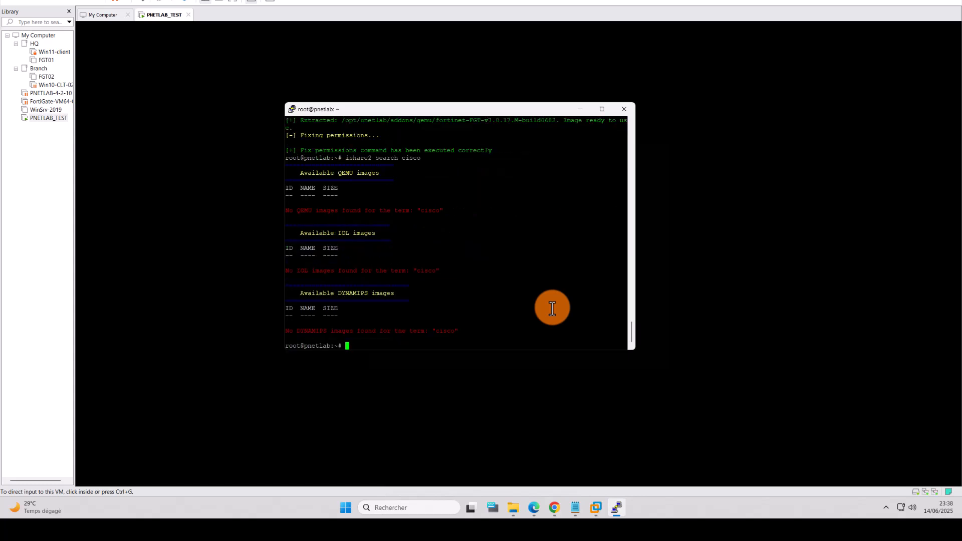
# Step: Rerun it as 'ishare2 search all', listing 1709 QEMU and 26 Dynamips images
pyautogui.press('Up')
pyautogui.press('BackSpace')
pyautogui.press('BackSpace')
pyautogui.press('BackSpace')
pyautogui.press('BackSpace')
pyautogui.press('BackSpace')
pyautogui.write('all')
pyautogui.press('Return')
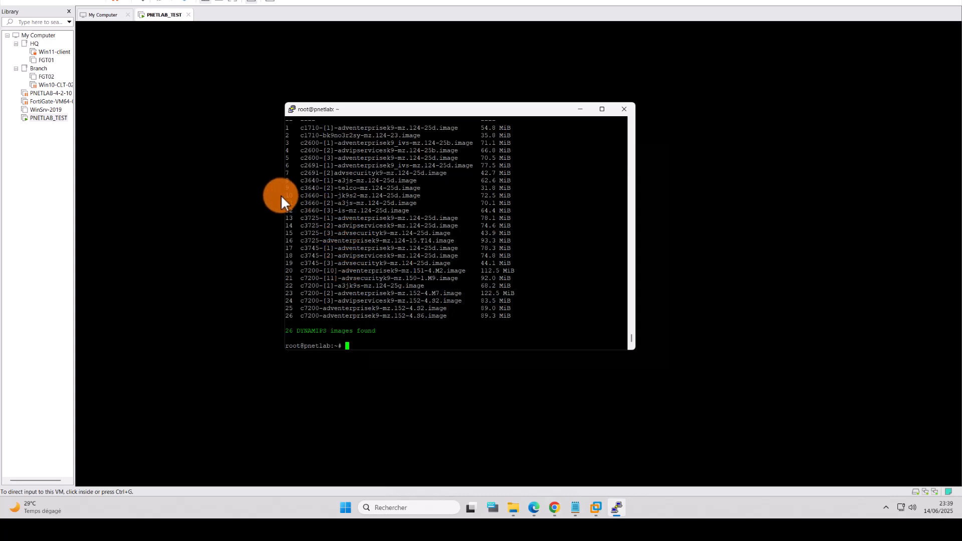
pyautogui.scroll(15, 332, 206)
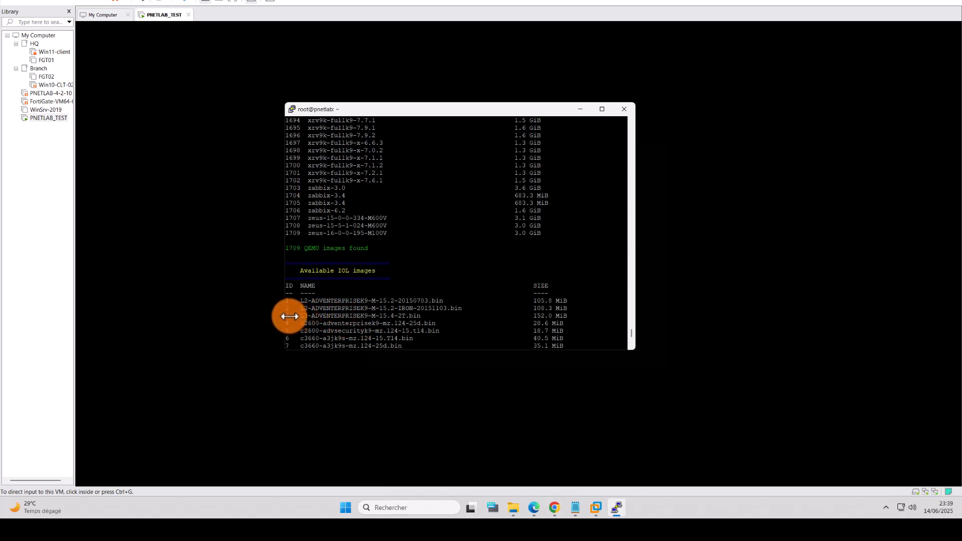
pyautogui.moveTo(285, 316); pyautogui.dragTo(280, 315)
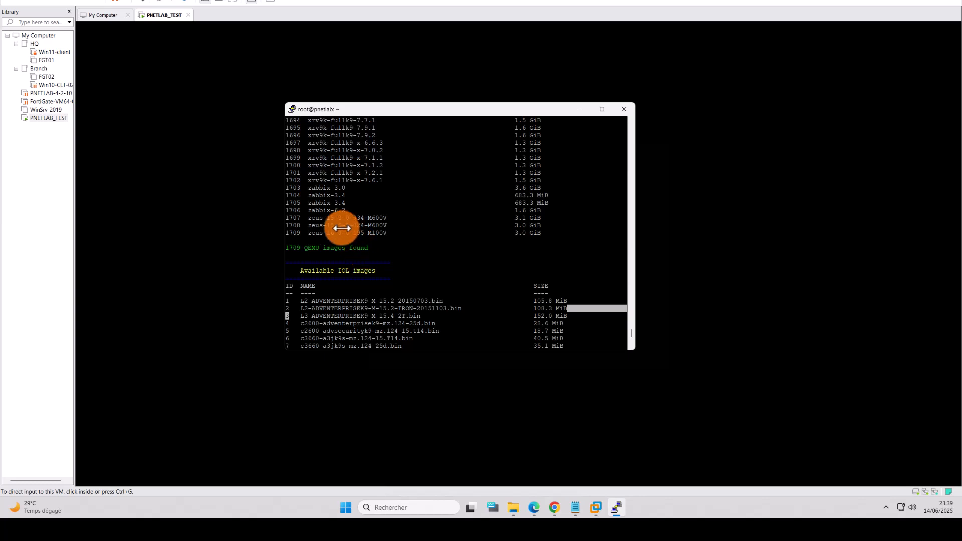
pyautogui.scroll(10, 342, 228)
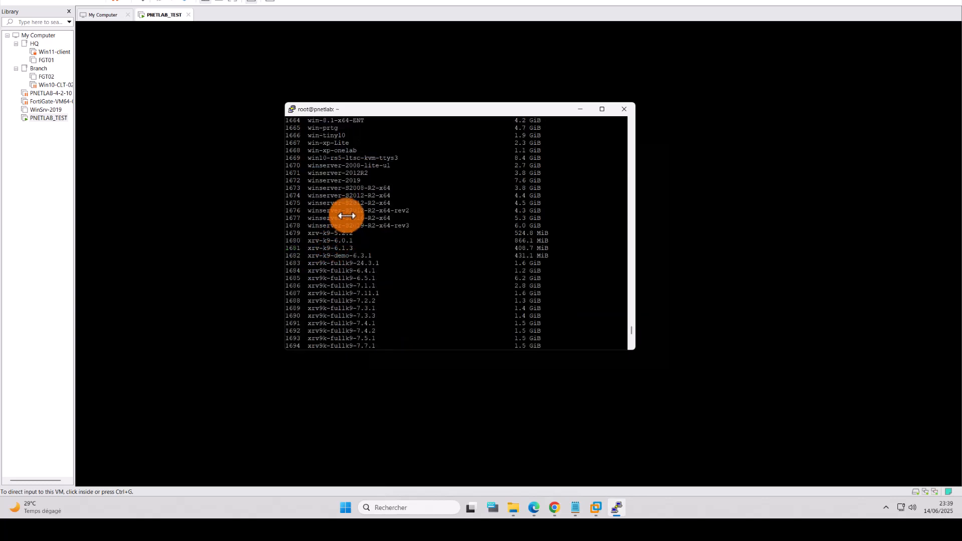
pyautogui.scroll(-15, 373, 223)
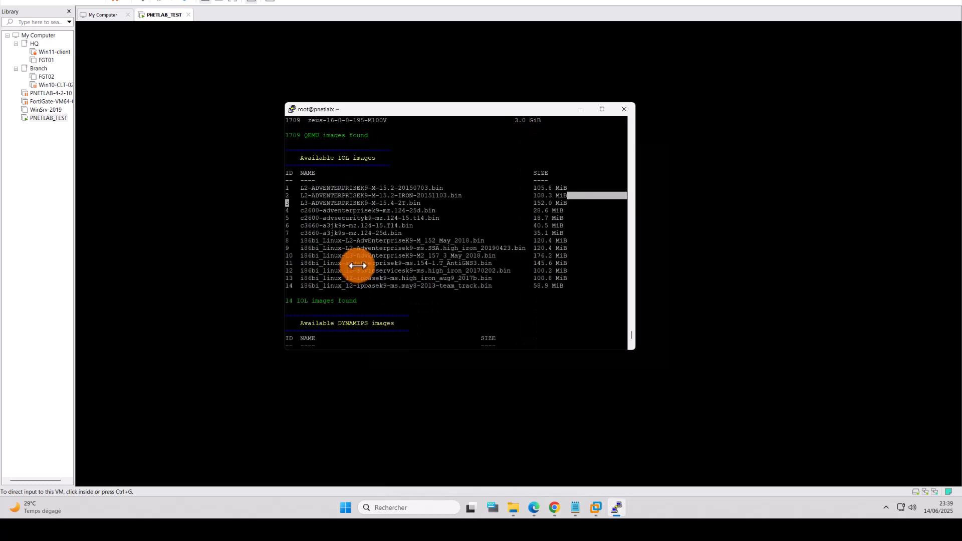
pyautogui.scroll(-6, 357, 266)
pyautogui.scroll(-4, 362, 253)
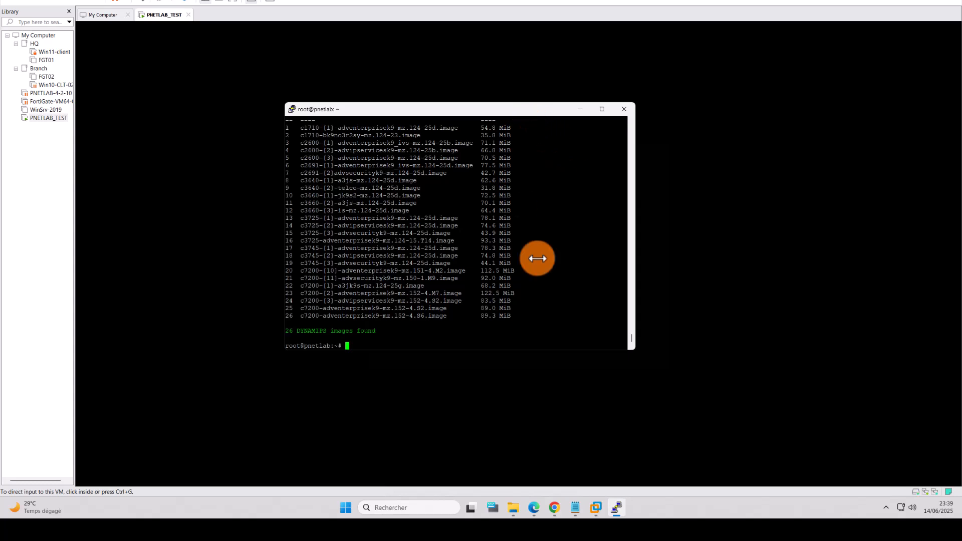
# Step: Pull L3-ADVENTERPRISEK9-M-15.4-2T.bin with 'ishare2 pull iol 3', correcting the uppercase IOL
pyautogui.write('ishare2 search all')
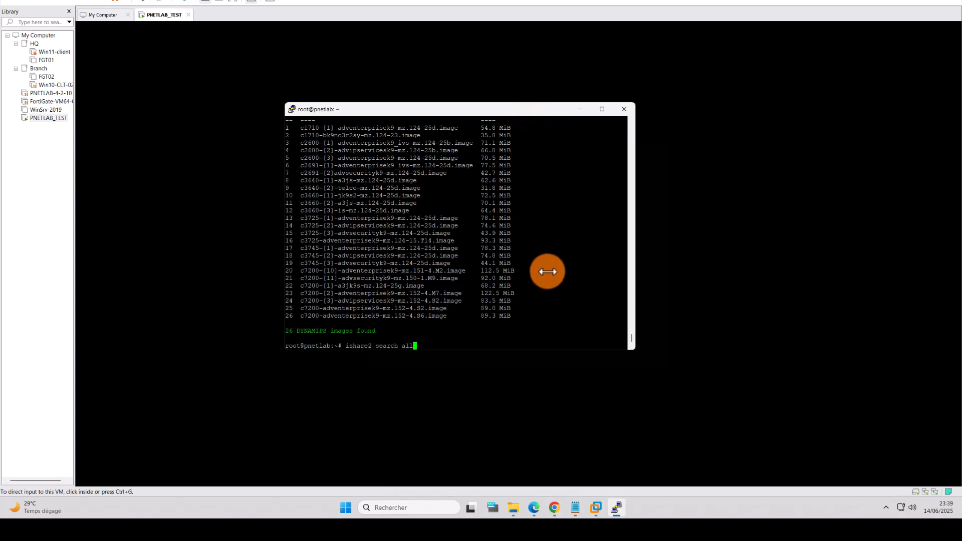
pyautogui.press('BackSpace')
pyautogui.press('BackSpace')
pyautogui.press('BackSpace')
pyautogui.press('BackSpace')
pyautogui.press('BackSpace')
pyautogui.press('BackSpace')
pyautogui.press('BackSpace')
pyautogui.press('BackSpace')
pyautogui.press('BackSpace')
pyautogui.press('BackSpace')
pyautogui.write('pull IOL 3')
pyautogui.press('Return')
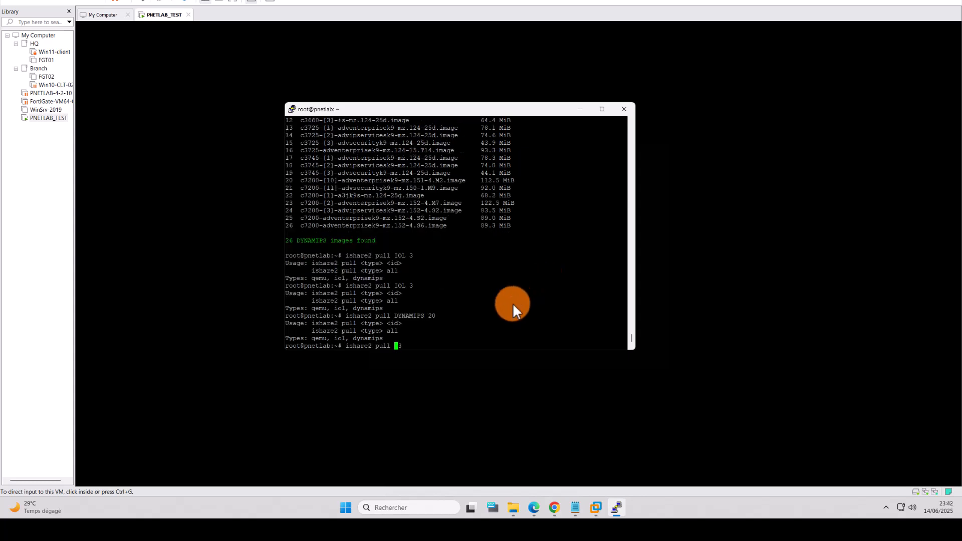
pyautogui.write('oil')
pyautogui.press('BackSpace')
pyautogui.press('BackSpace')
pyautogui.write('ol 3')
pyautogui.press('Return')
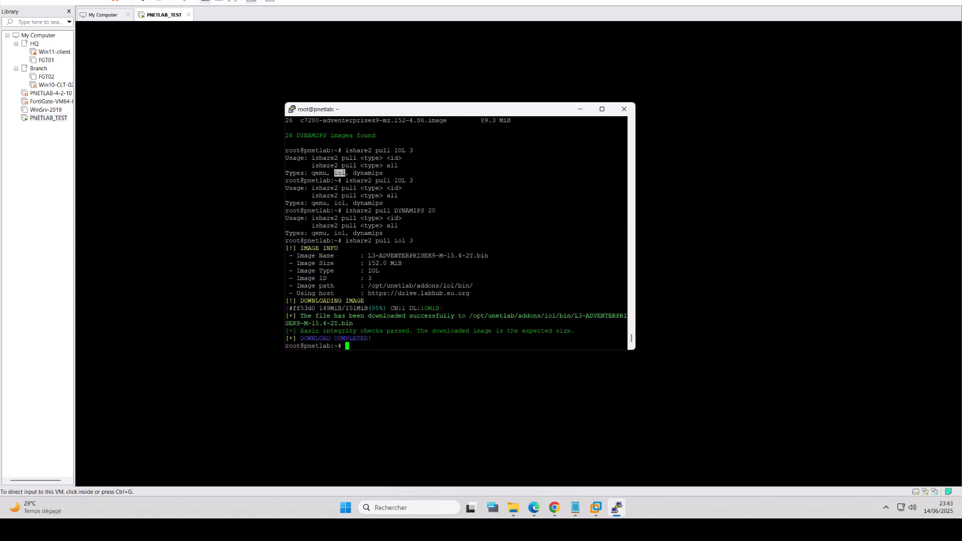
# Step: Run 'ishare2 pull dynamips 20' to download c7200-adventerprisek9-mz.151-4.M2.image
pyautogui.click(521, 106)
pyautogui.write('ishare2 pull ')
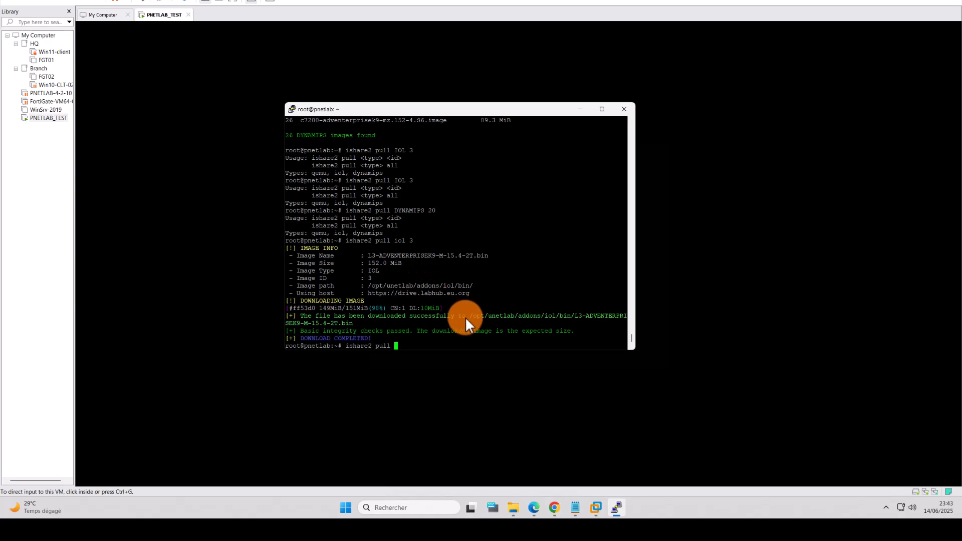
pyautogui.write('dynamips 20')
pyautogui.press('Return')
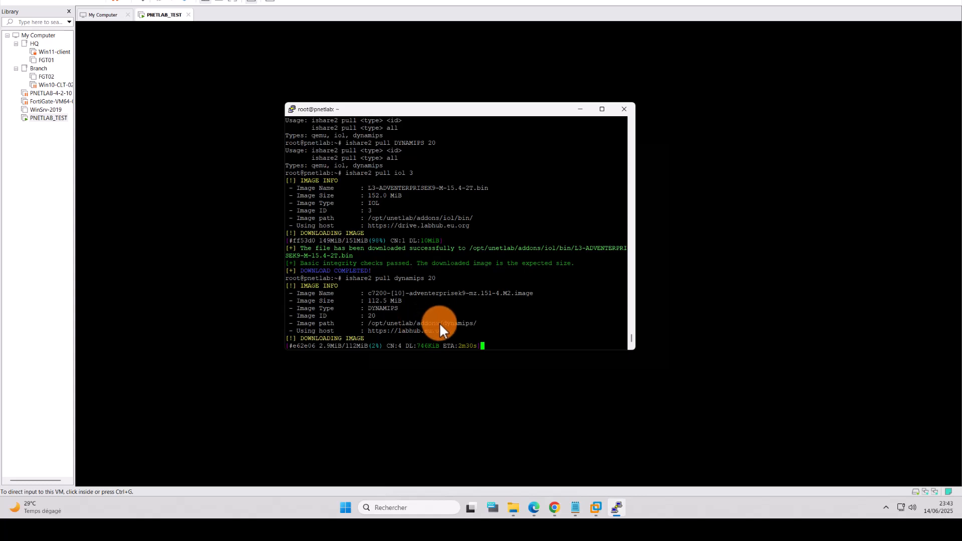
# Step: Sign in to PNETLab with the default admin credentials and captcha, then return to PuTTY
pyautogui.click(554, 507)
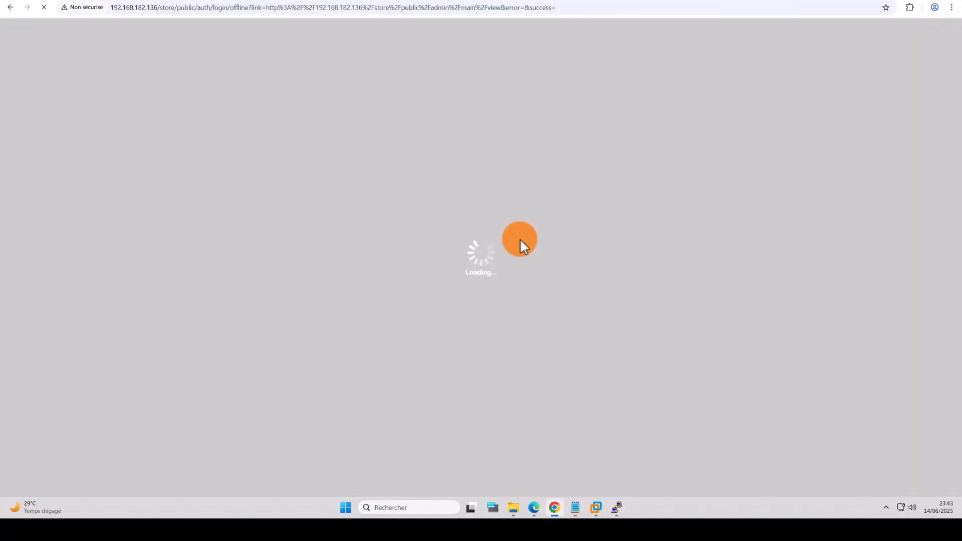
pyautogui.click(446, 272)
pyautogui.write('ad')
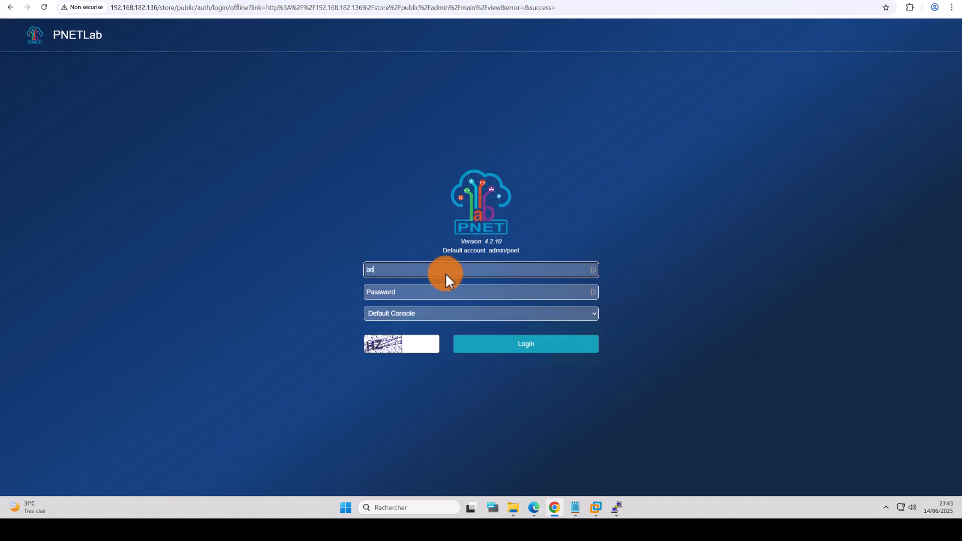
pyautogui.write('min')
pyautogui.press('Tab')
pyautogui.write('pnet')
pyautogui.press('Tab')
pyautogui.press('Tab')
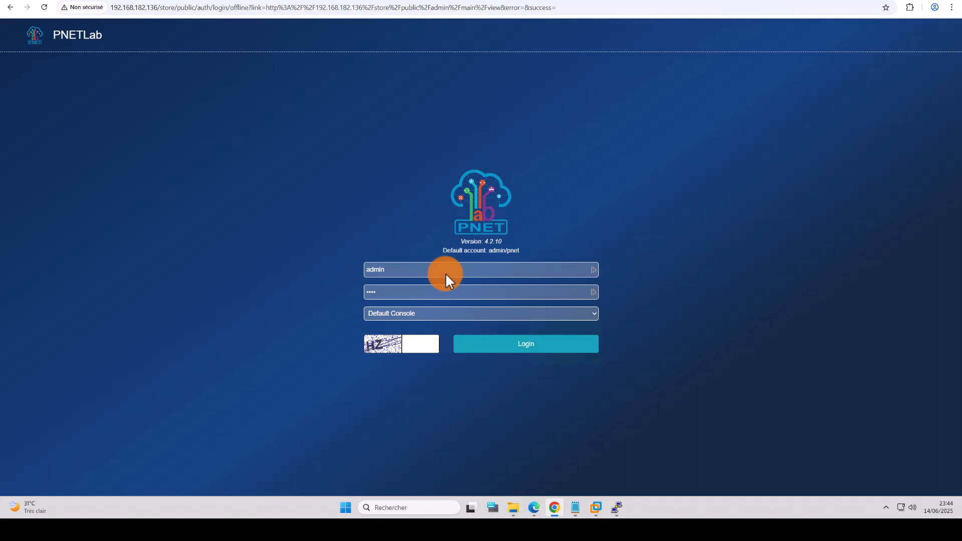
pyautogui.write('HZ')
pyautogui.press('Return')
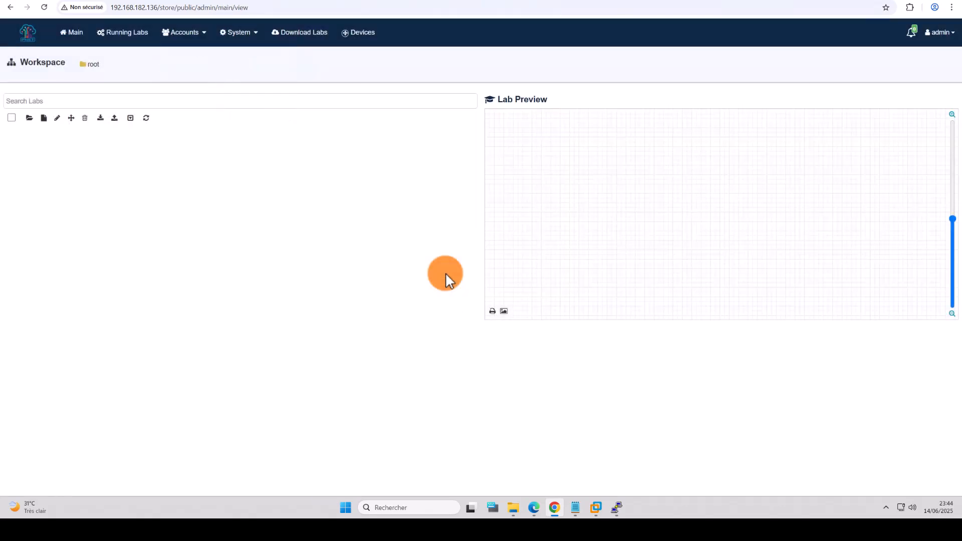
pyautogui.moveTo(554, 511)
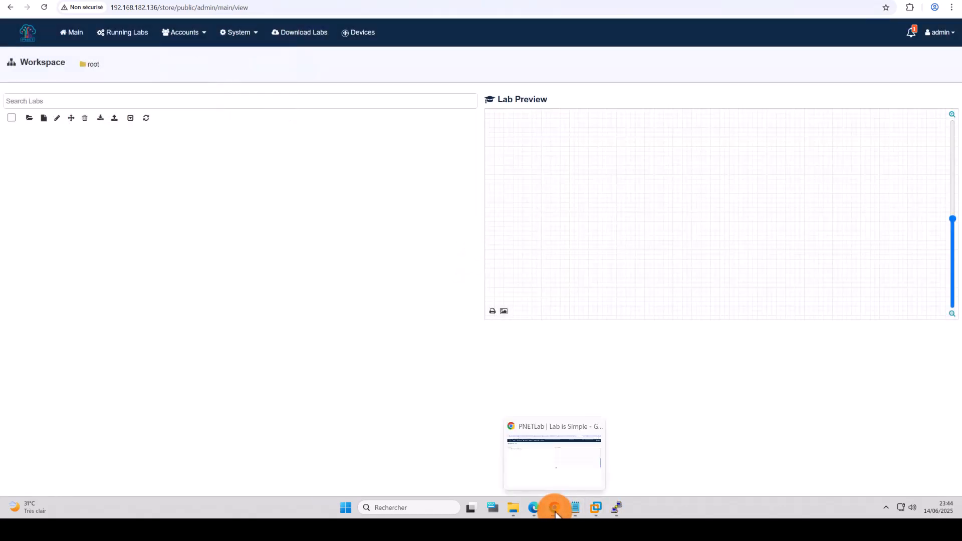
pyautogui.click(617, 508)
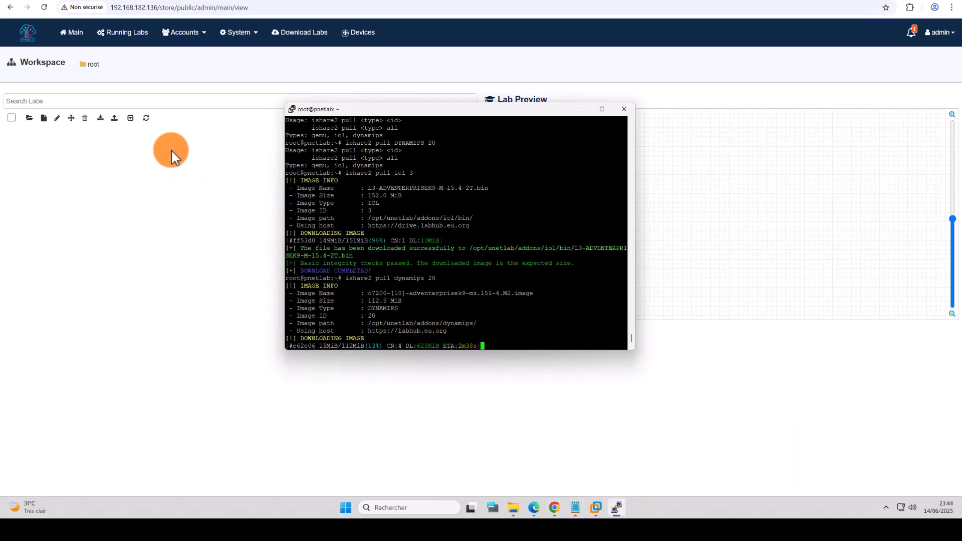
# Step: View PNETLab's System Settings page, check the PuTTY download, then go back to Main
pyautogui.click(242, 36)
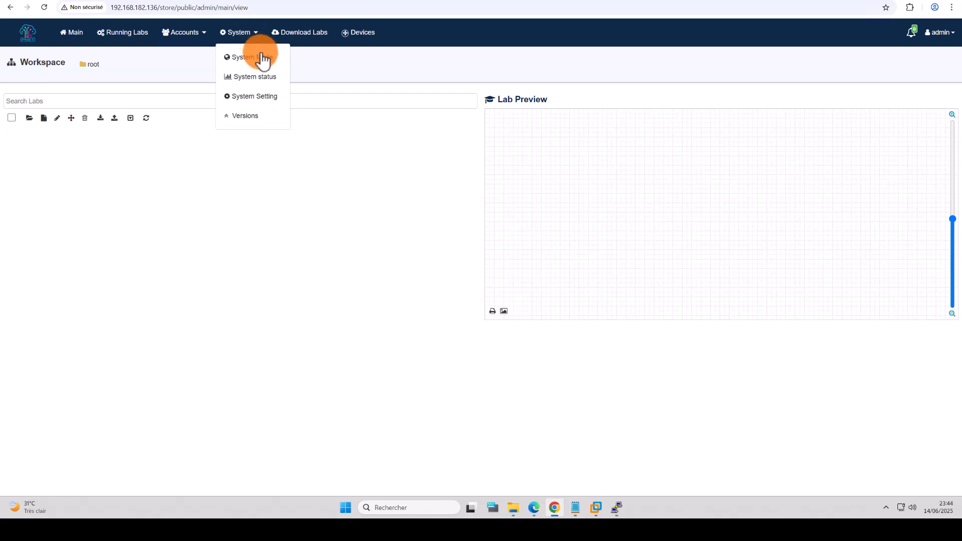
pyautogui.click(249, 100)
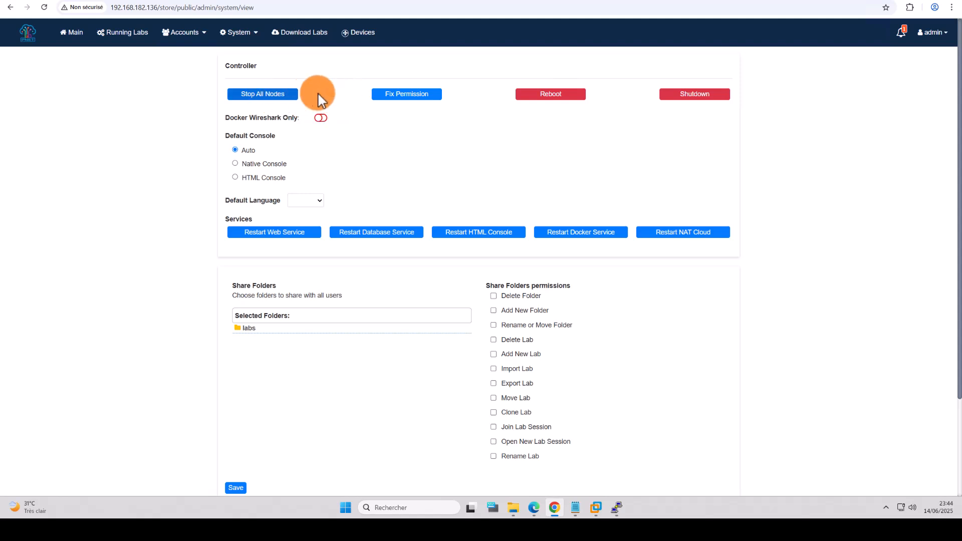
pyautogui.click(615, 512)
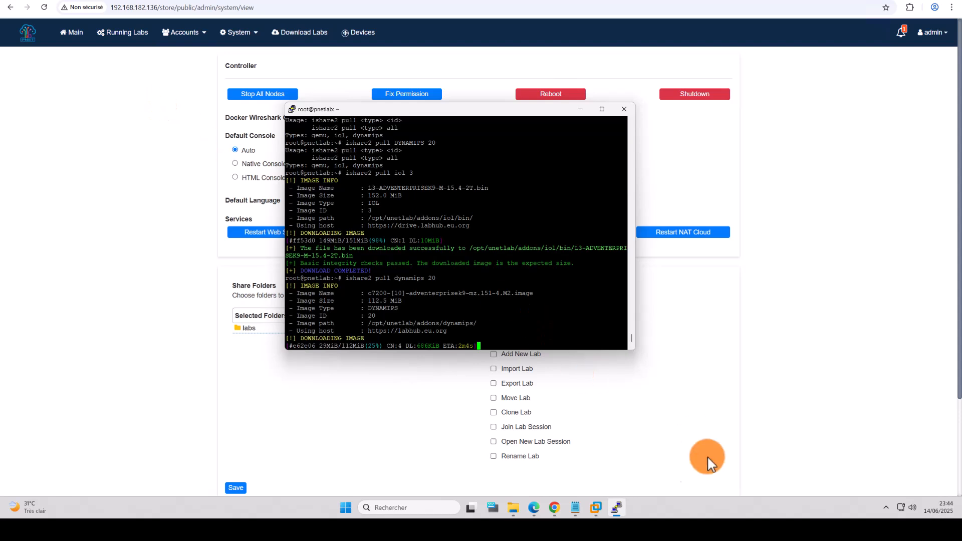
pyautogui.click(618, 510)
pyautogui.click(618, 510)
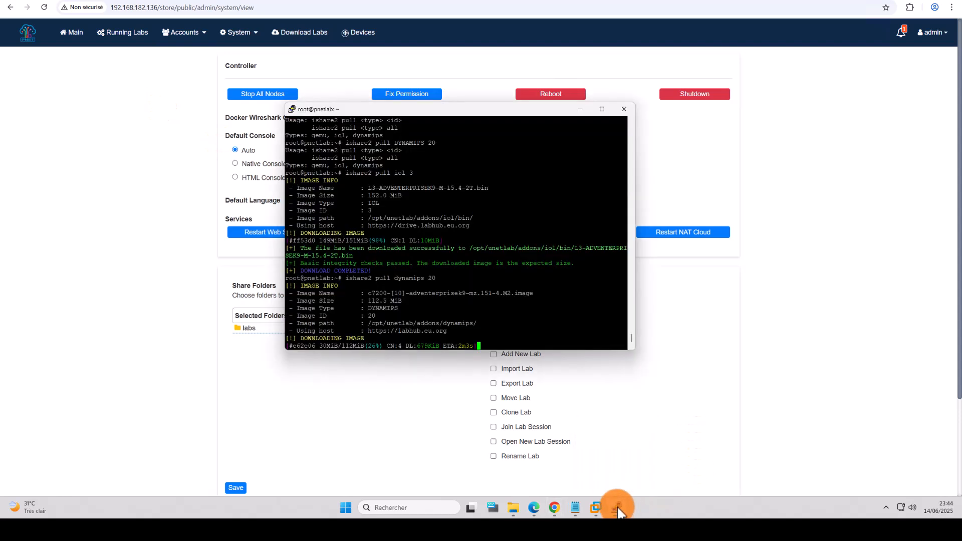
pyautogui.click(80, 32)
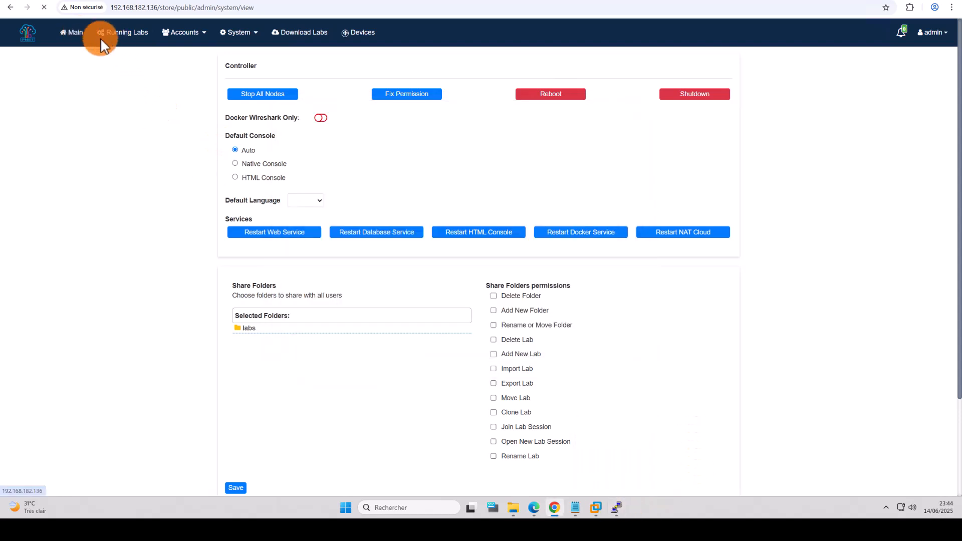
# Step: Create the new lab 'LAB TEST', keeping the default version and settings
pyautogui.click(43, 118)
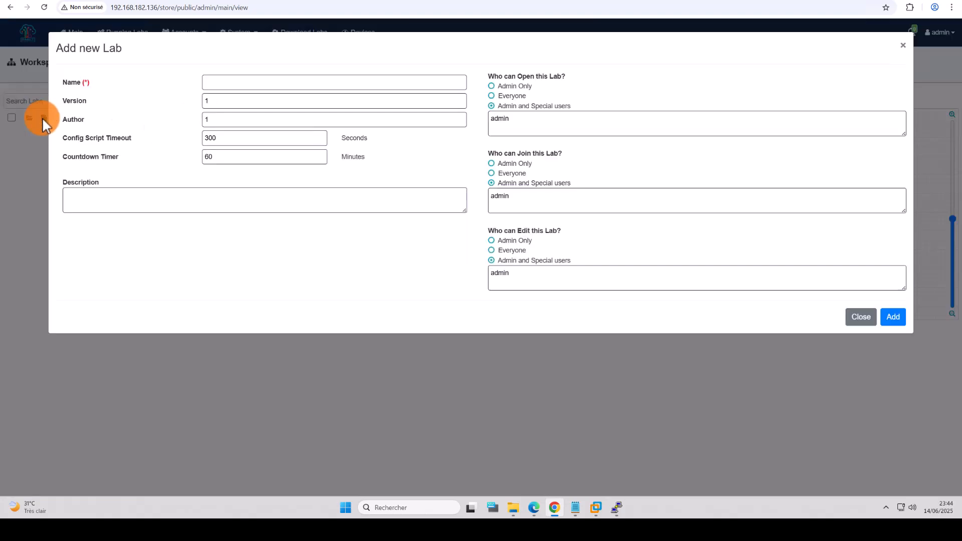
pyautogui.click(214, 80)
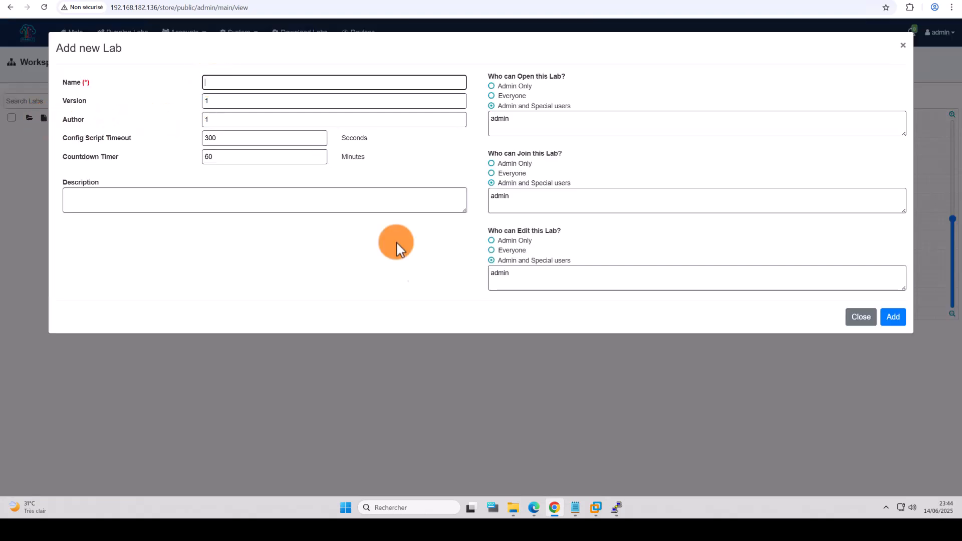
pyautogui.click(860, 317)
pyautogui.click(200, 236)
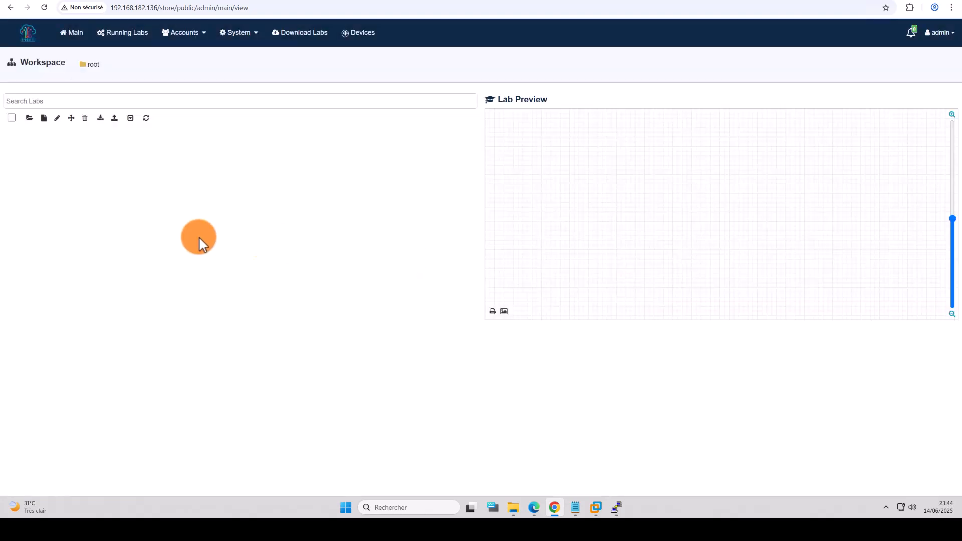
pyautogui.click(45, 119)
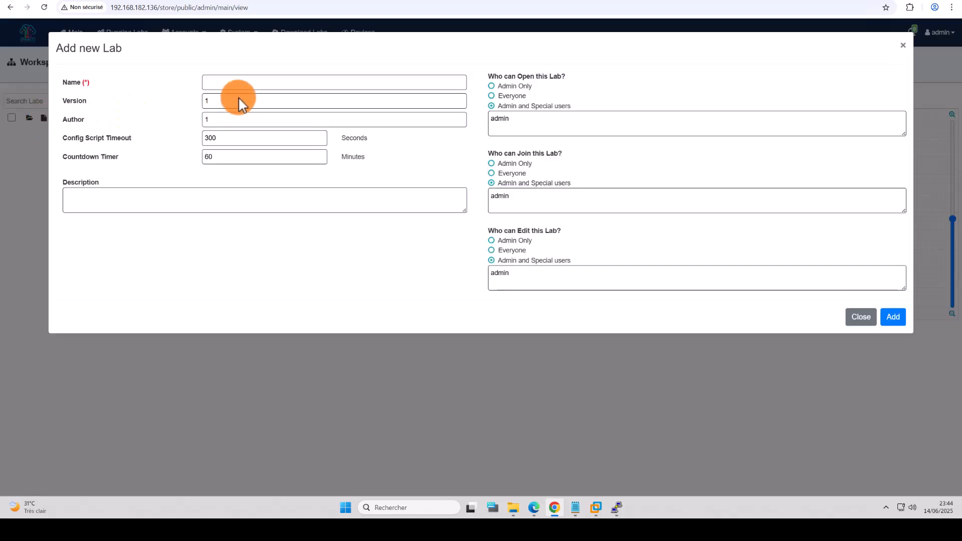
pyautogui.click(230, 83)
pyautogui.write('LAB TEST')
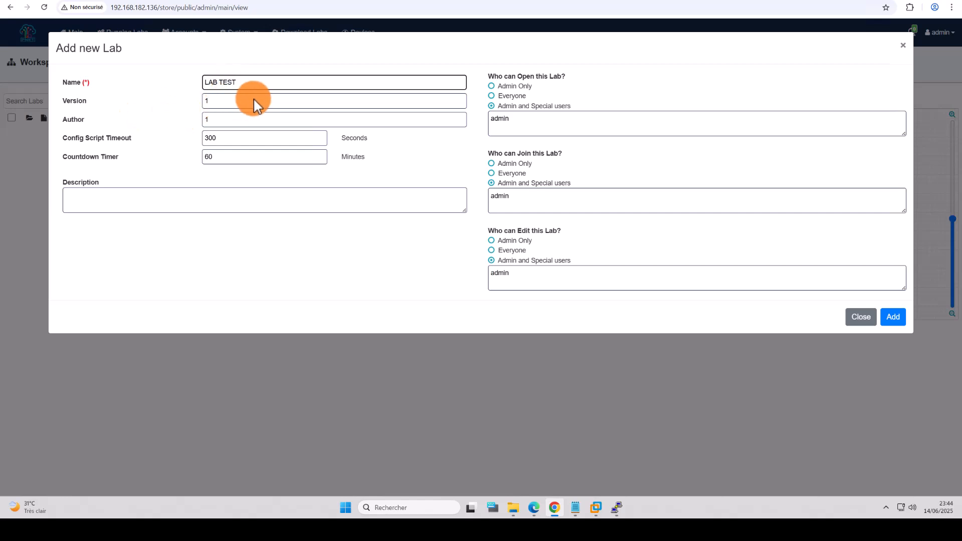
pyautogui.click(239, 106)
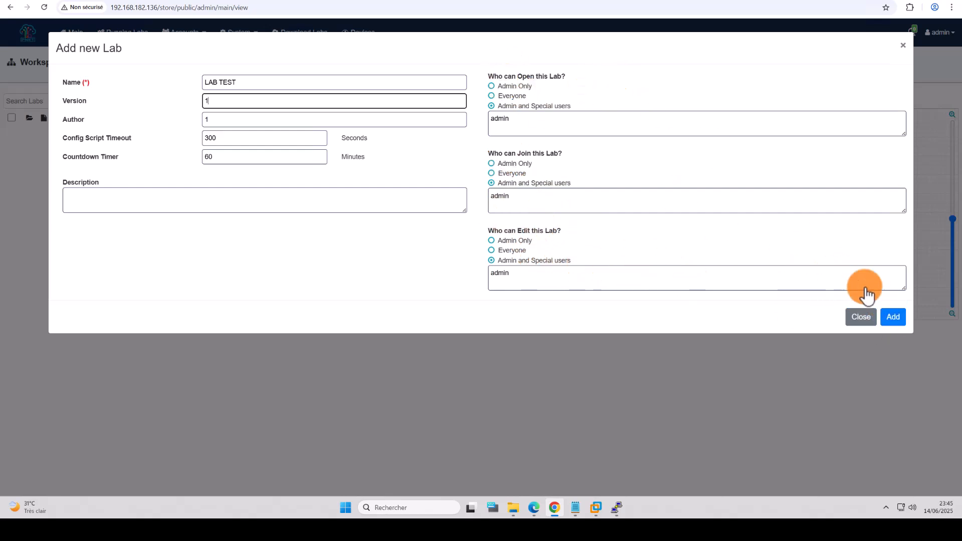
pyautogui.click(894, 318)
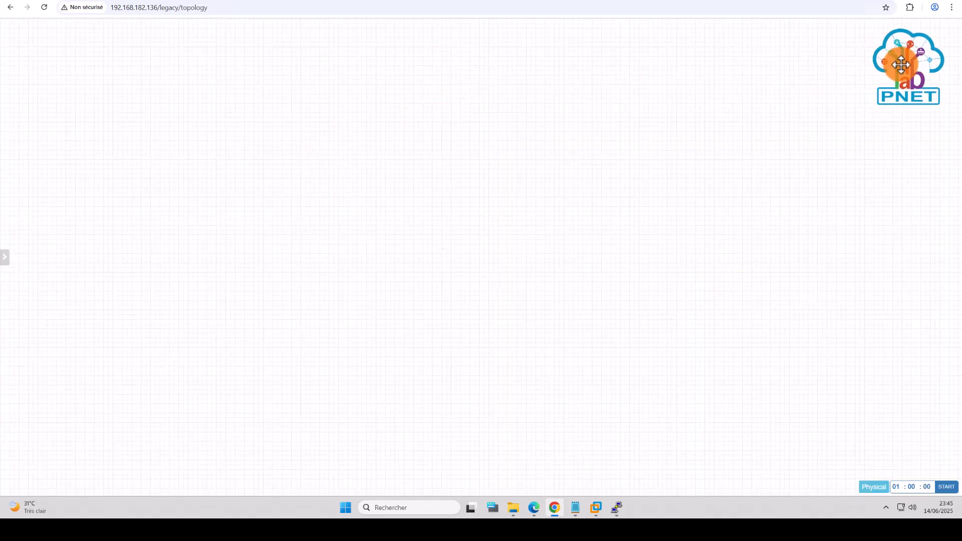
# Step: Add a Fortinet node to the canvas from the fortinet template
pyautogui.rightClick(581, 95)
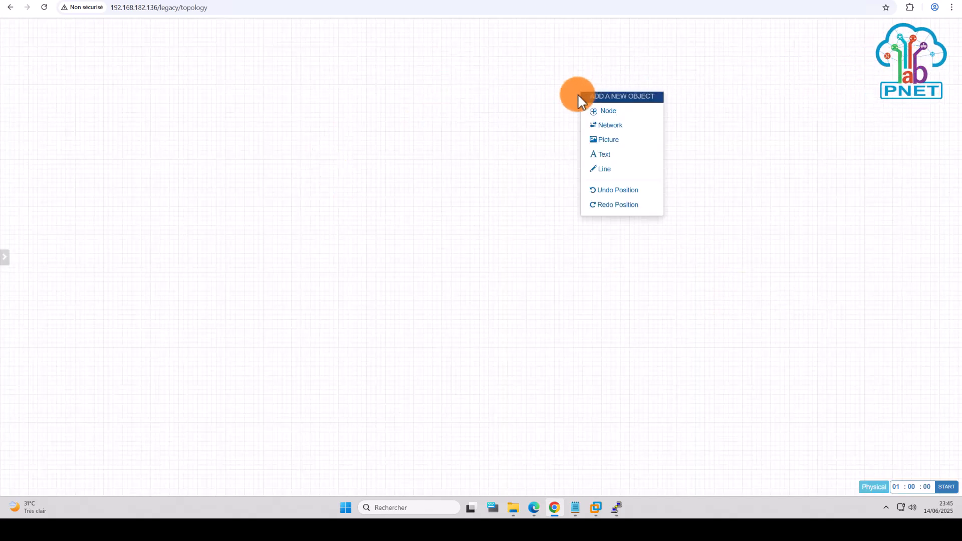
pyautogui.click(607, 112)
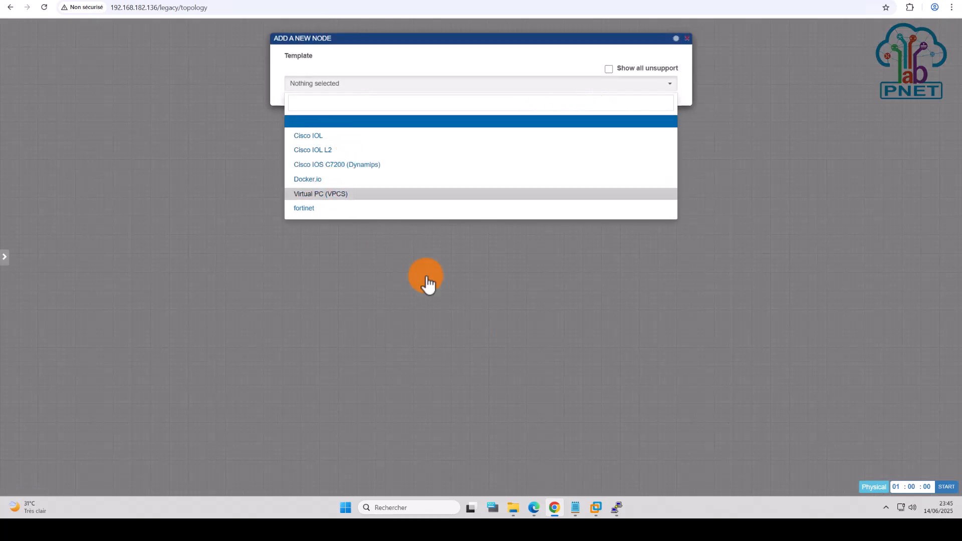
pyautogui.click(616, 508)
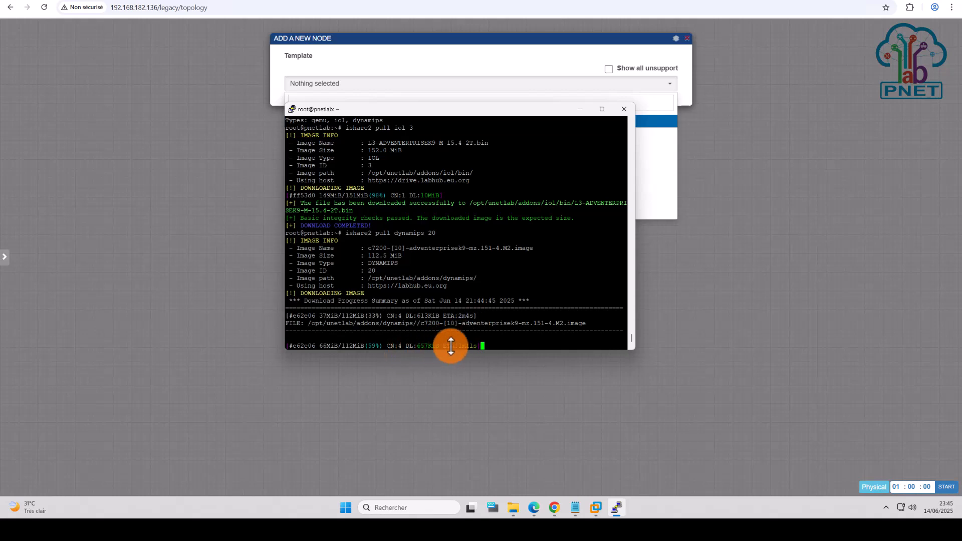
pyautogui.click(398, 55)
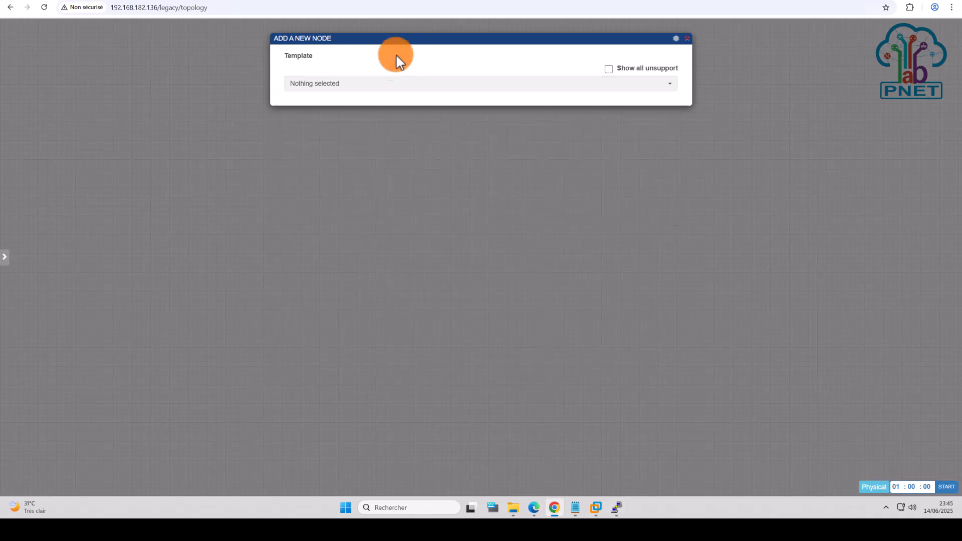
pyautogui.click(347, 86)
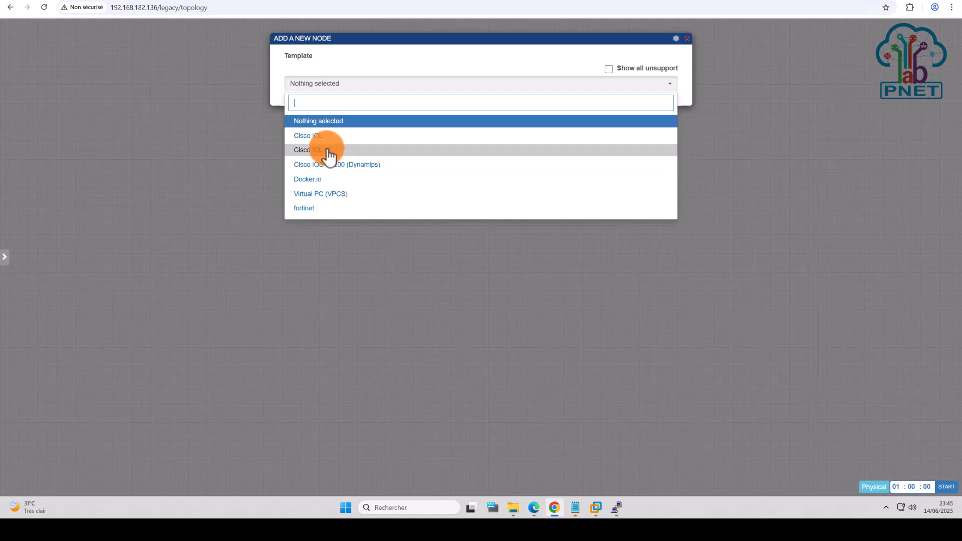
pyautogui.click(316, 214)
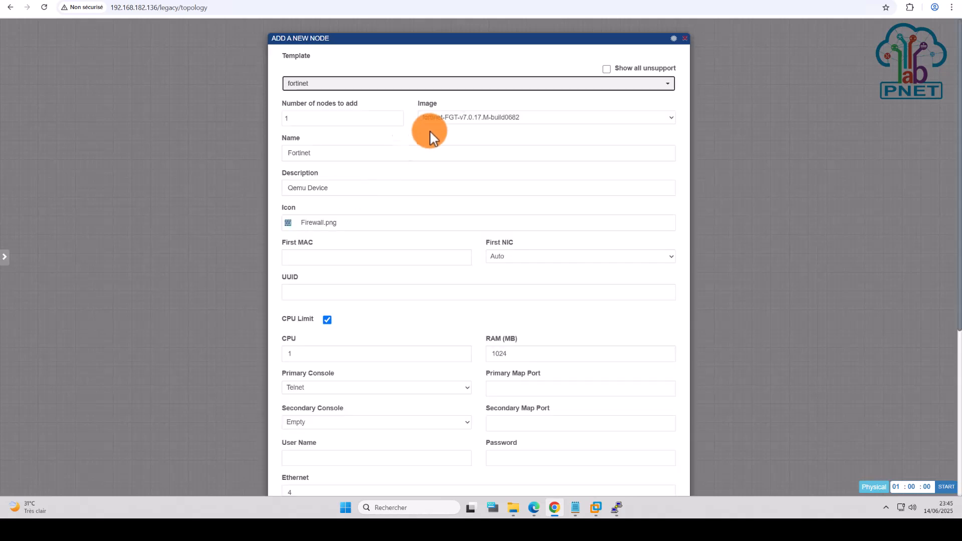
pyautogui.scroll(-5, 537, 215)
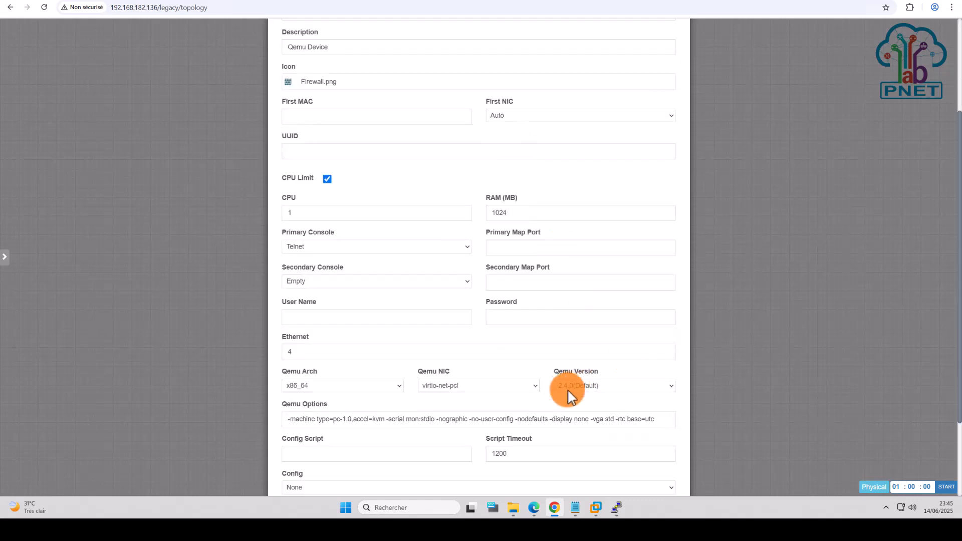
pyautogui.click(452, 467)
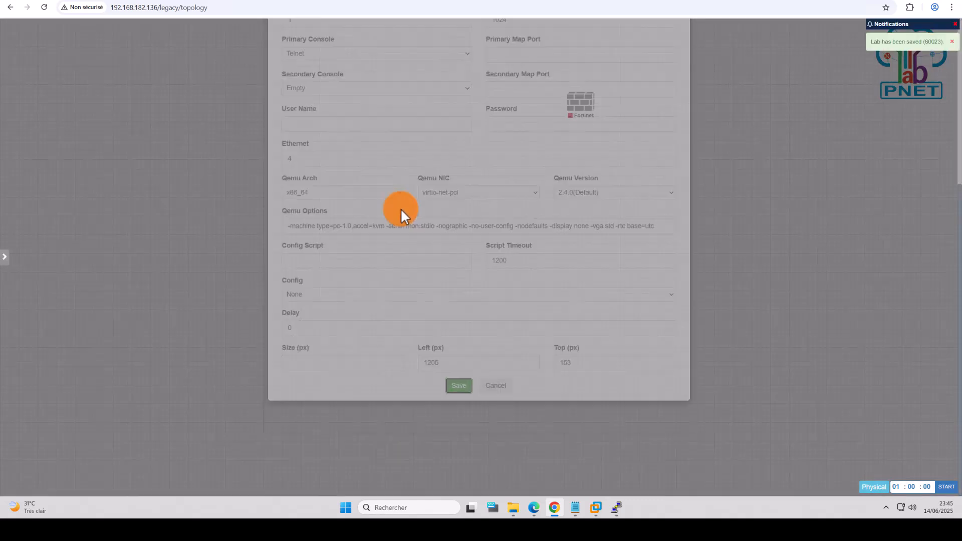
# Step: Add router R2 from the Cisco IOL L2 template and move Fortinet above it
pyautogui.rightClick(405, 174)
pyautogui.click(456, 195)
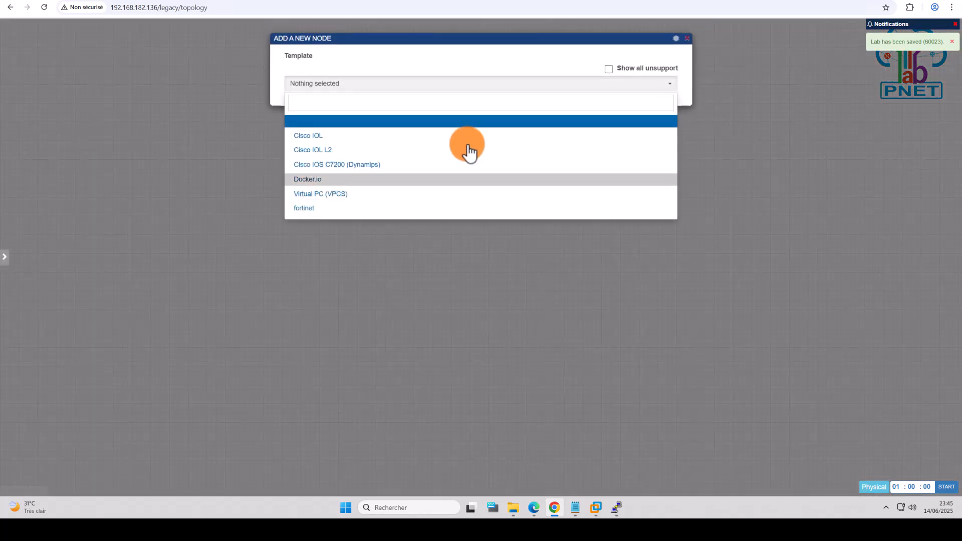
pyautogui.click(337, 150)
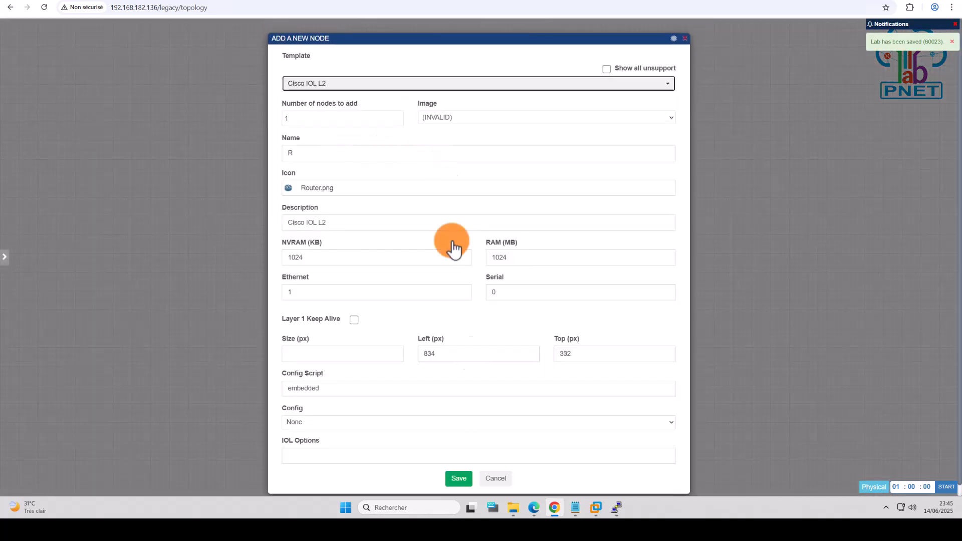
pyautogui.click(457, 476)
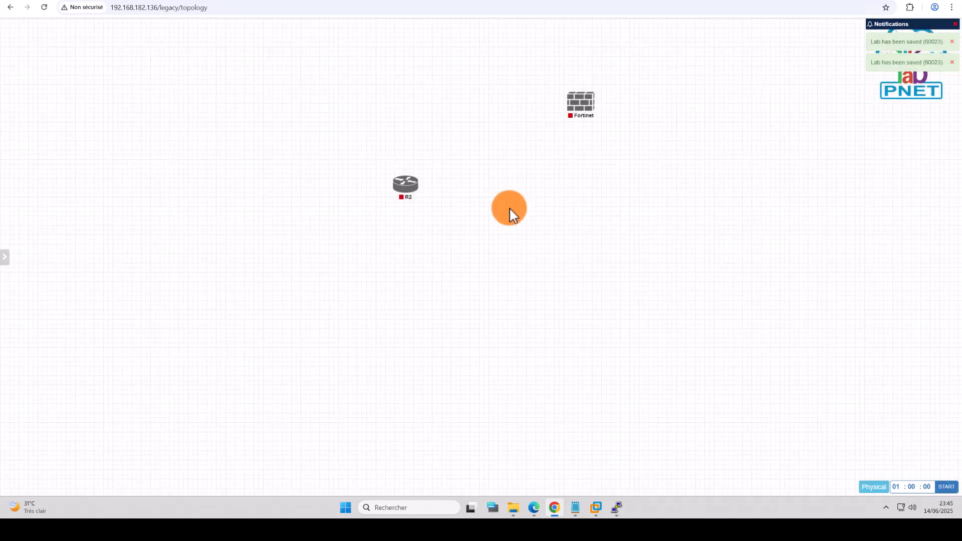
pyautogui.moveTo(577, 106); pyautogui.dragTo(417, 103)
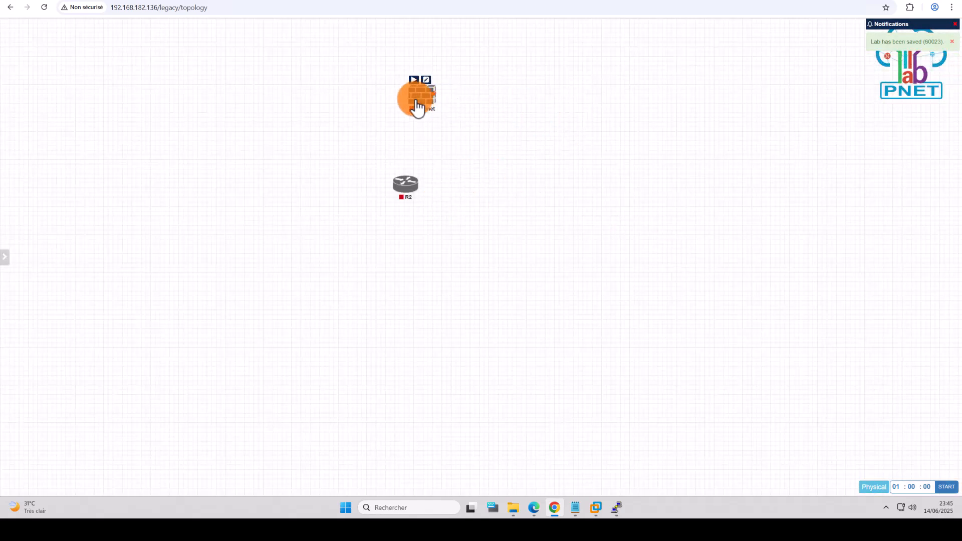
# Step: Add a Virtual PC (VPCS) node below R2, align the column, and begin linking VPC to R2
pyautogui.rightClick(469, 103)
pyautogui.click(495, 130)
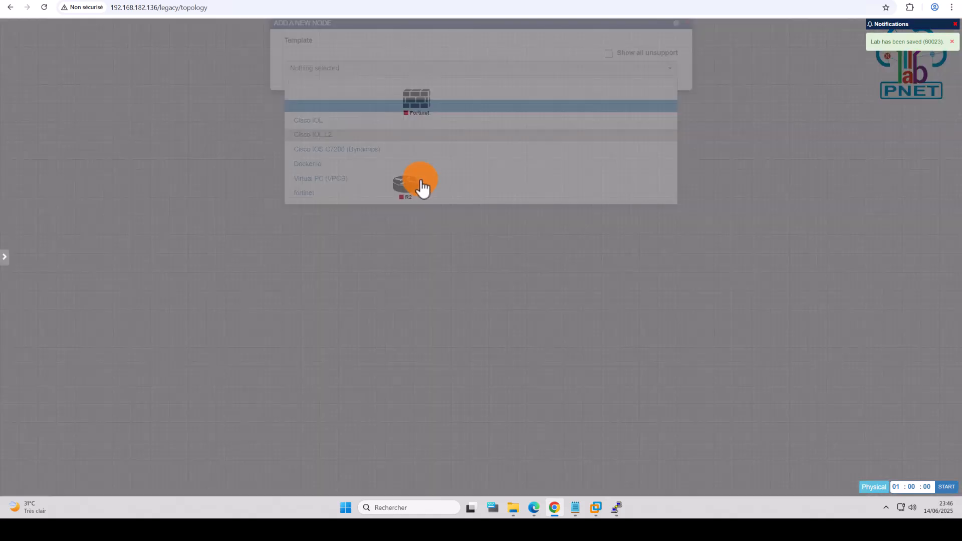
pyautogui.click(328, 195)
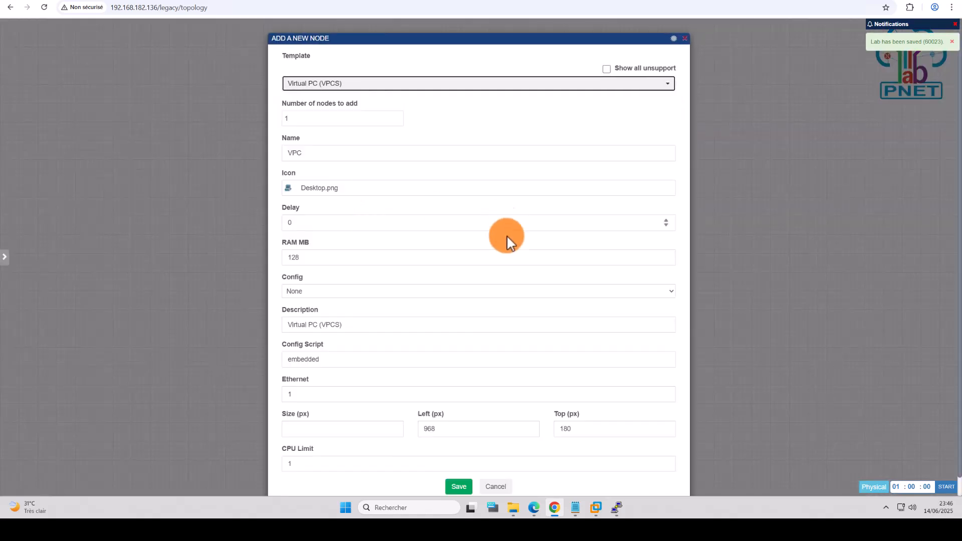
pyautogui.click(457, 488)
pyautogui.moveTo(468, 128); pyautogui.dragTo(404, 294)
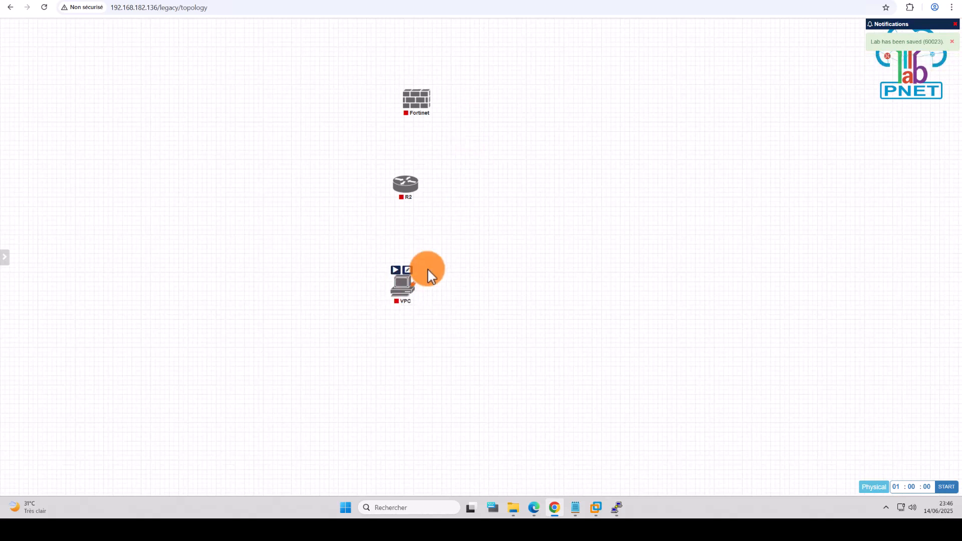
pyautogui.moveTo(416, 106); pyautogui.dragTo(409, 105)
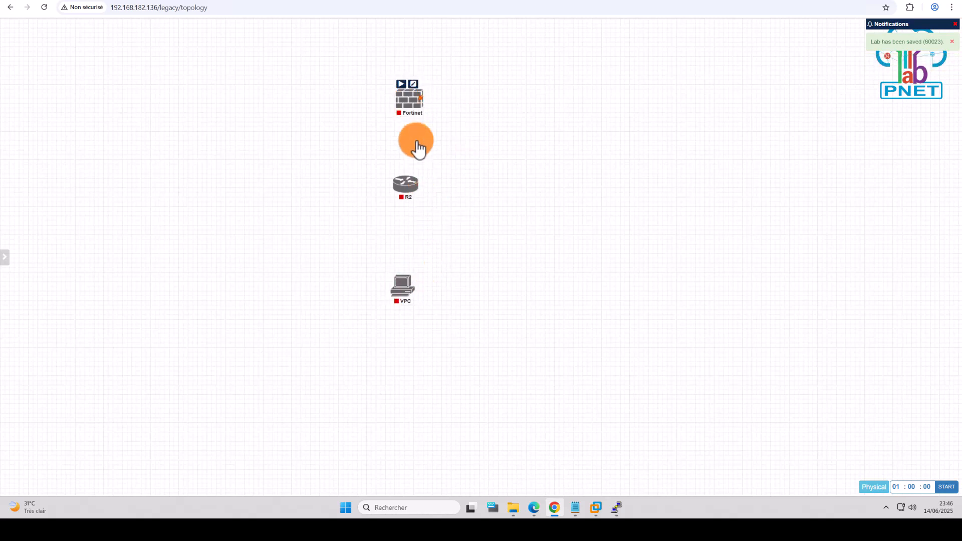
pyautogui.moveTo(399, 284); pyautogui.dragTo(407, 185)
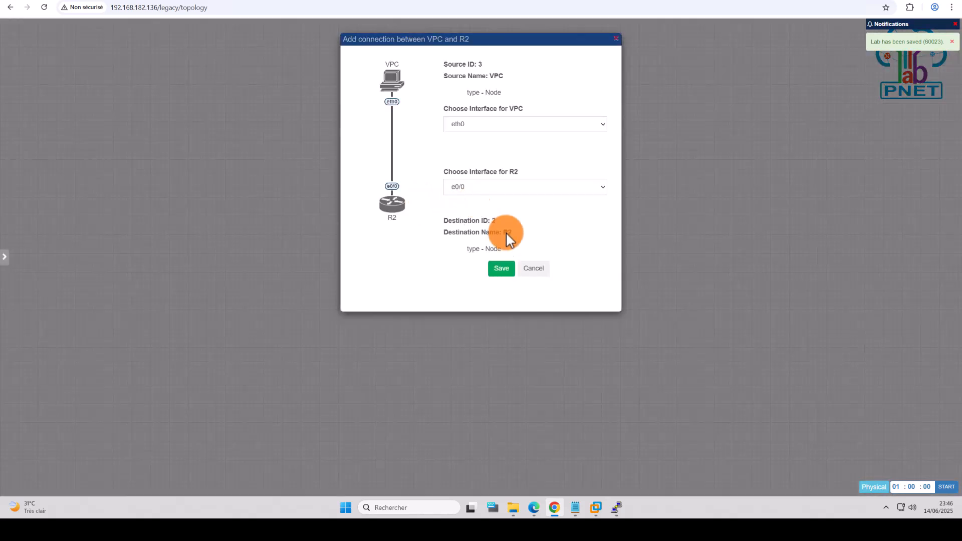
# Step: Save the VPC eth0–R2 e0/0 link and connect R2 e0/1 to Fortinet port1
pyautogui.click(499, 273)
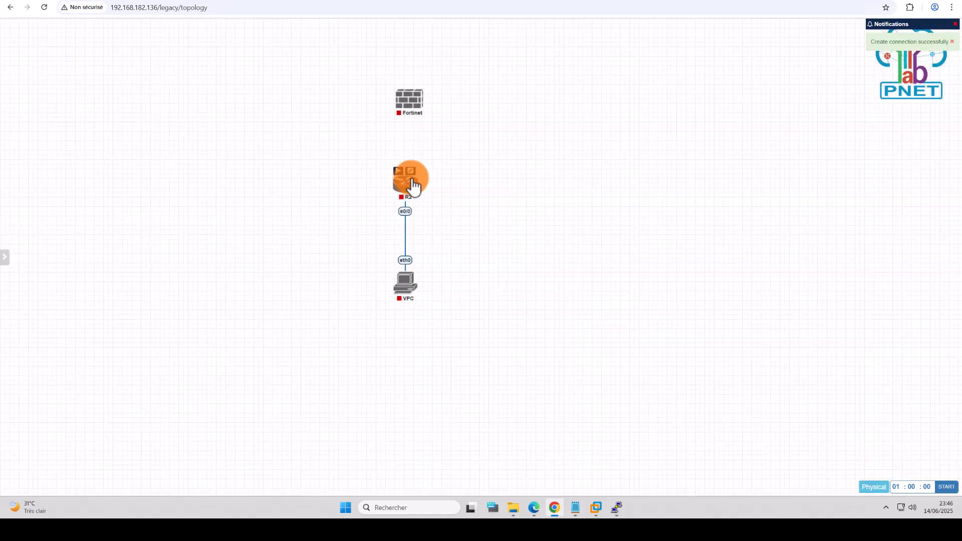
pyautogui.moveTo(415, 187); pyautogui.dragTo(412, 103)
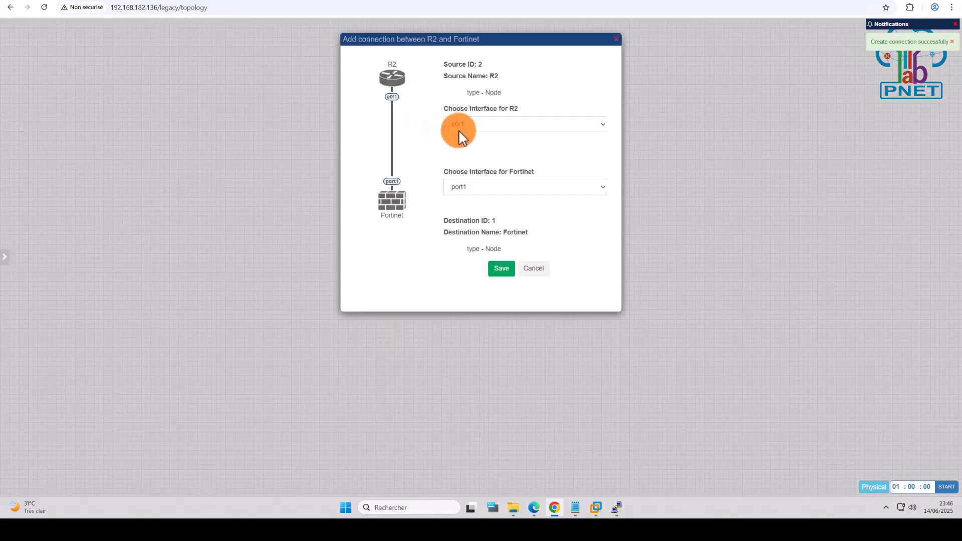
pyautogui.click(499, 273)
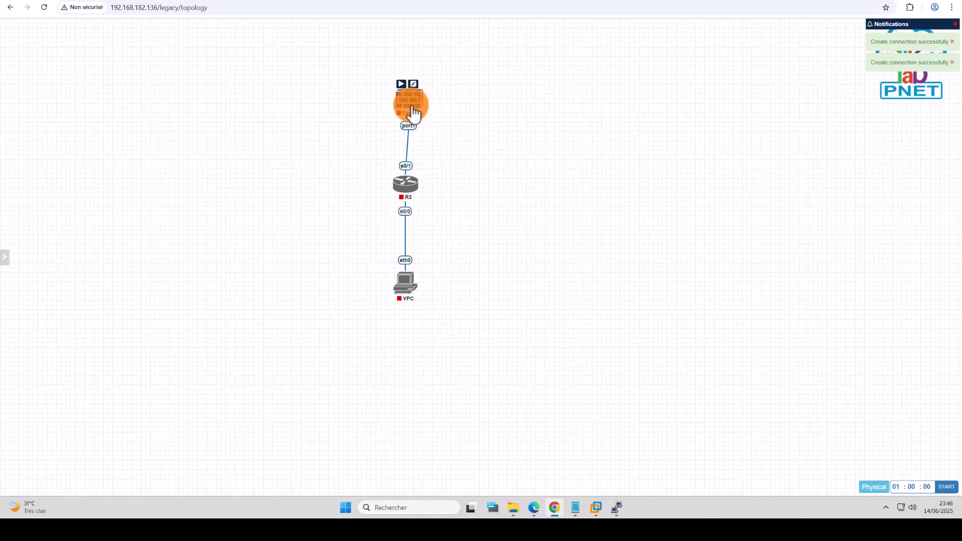
# Step: Move the Fortinet node higher, start it, and check the PuTTY download
pyautogui.moveTo(413, 113); pyautogui.dragTo(403, 83)
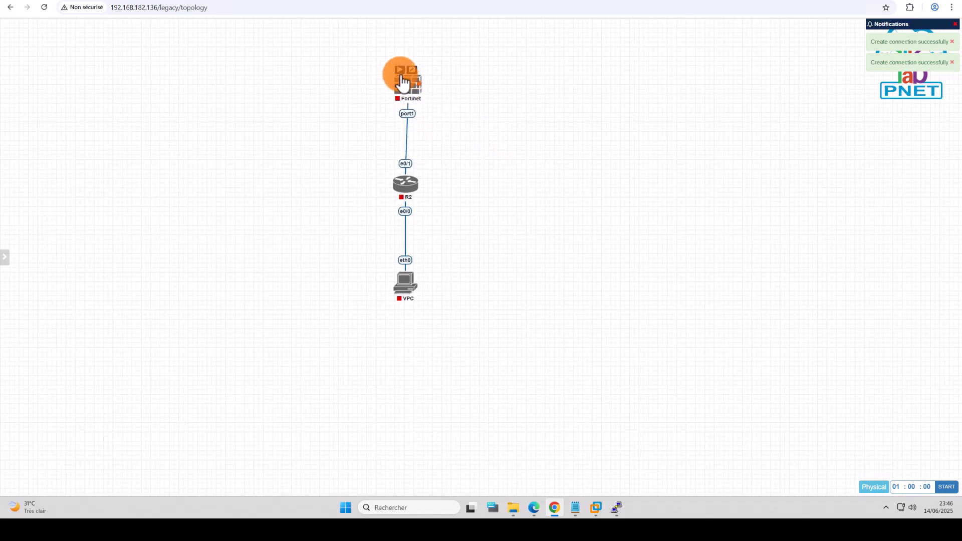
pyautogui.click(399, 71)
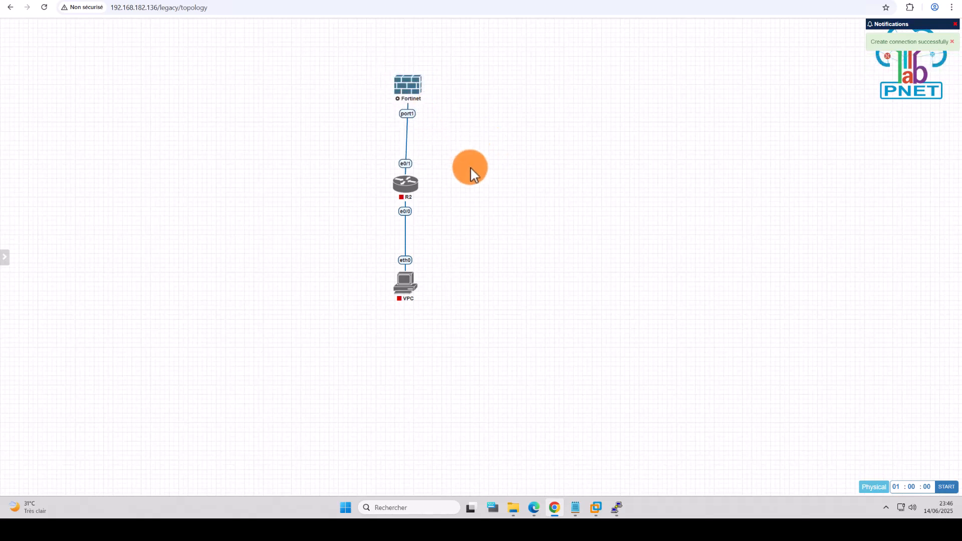
pyautogui.click(616, 507)
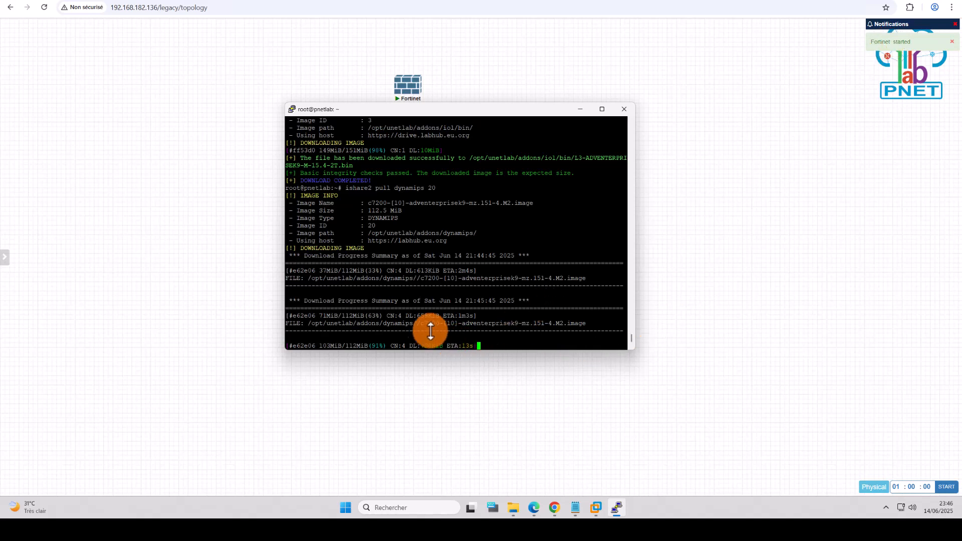
# Step: Move the PuTTY window aside and bring the LAB TEST topology to the front
pyautogui.moveTo(307, 343); pyautogui.dragTo(503, 344)
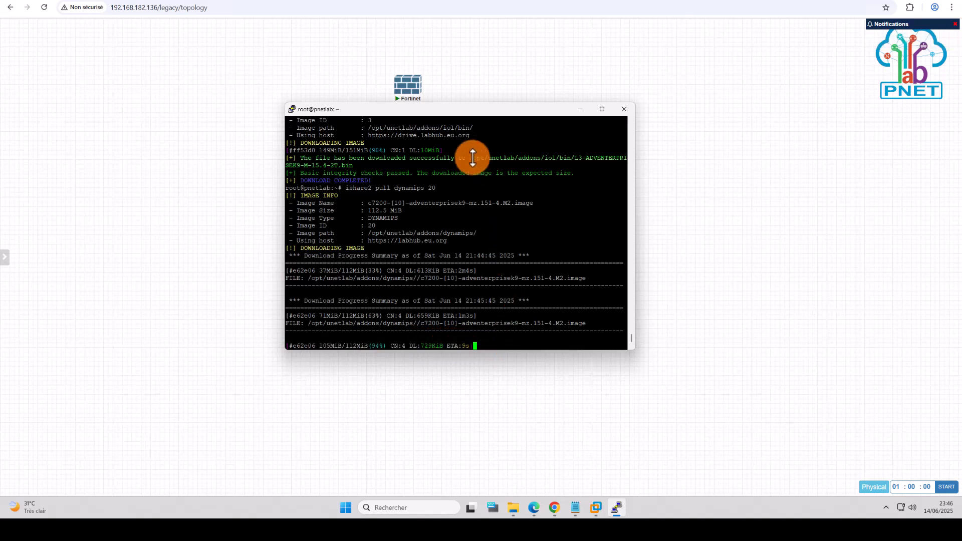
pyautogui.click(506, 77)
pyautogui.moveTo(403, 91)
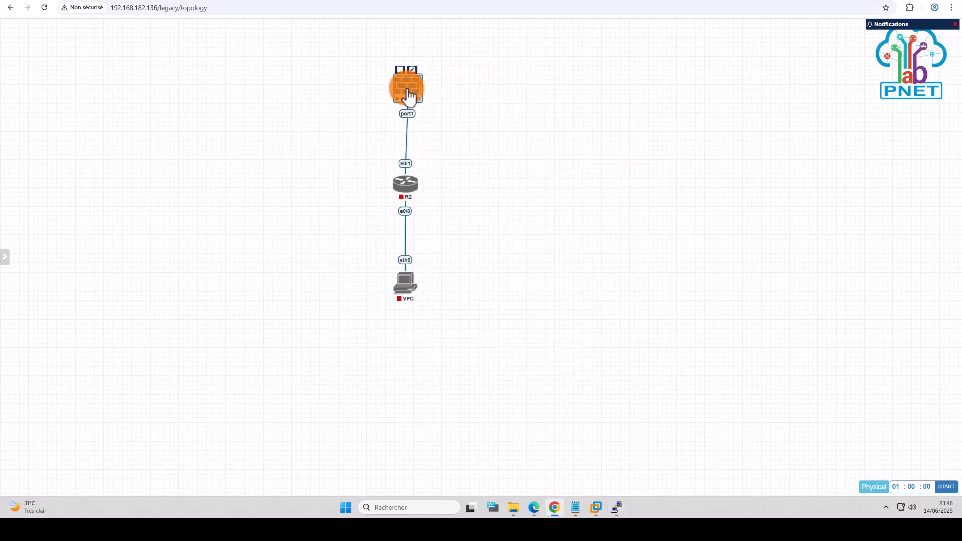
# Step: Launch a PuTTY console for the Fortinet node, allowing the browser to open the terminal client
pyautogui.click(410, 93)
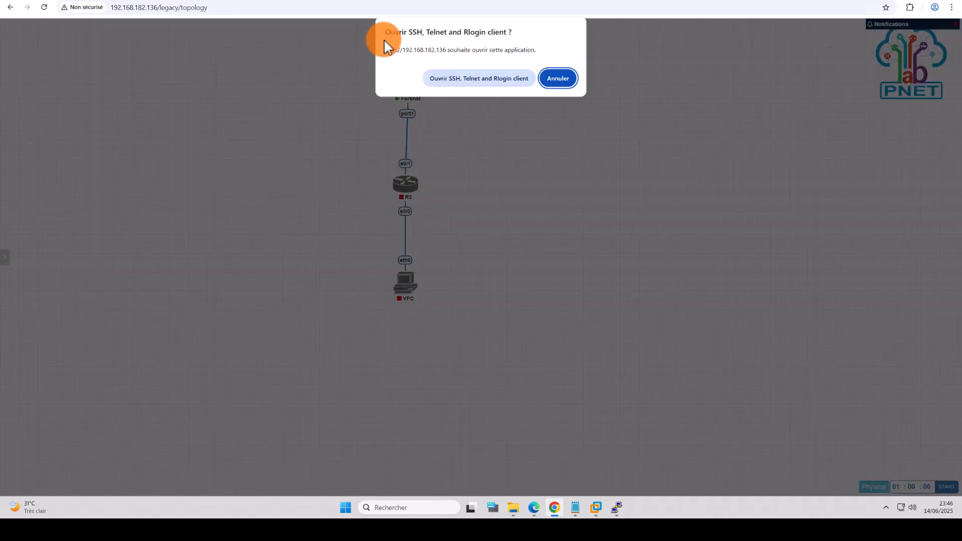
pyautogui.click(497, 80)
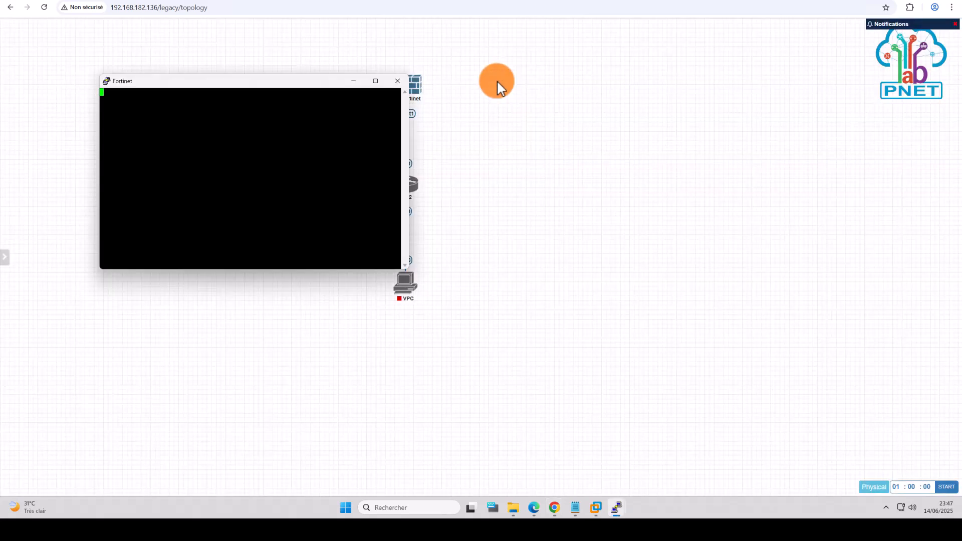
# Step: Log in to FortiGate as admin with a blank password, set a new password, and run 'get sys status'
pyautogui.moveTo(296, 83); pyautogui.dragTo(741, 86)
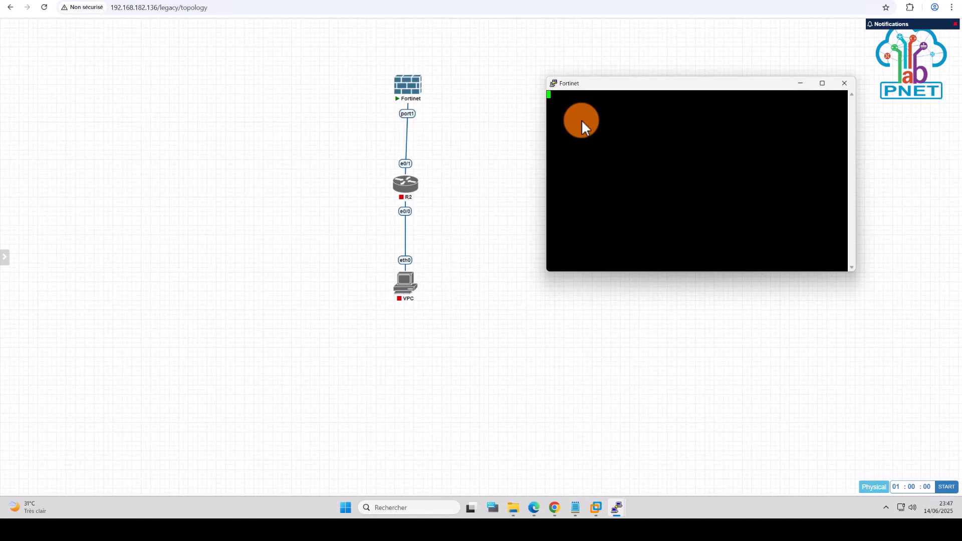
pyautogui.press('Right')
pyautogui.press('Right')
pyautogui.press('Right')
pyautogui.press('Return')
pyautogui.press('Return')
pyautogui.press('Return')
pyautogui.press('Return')
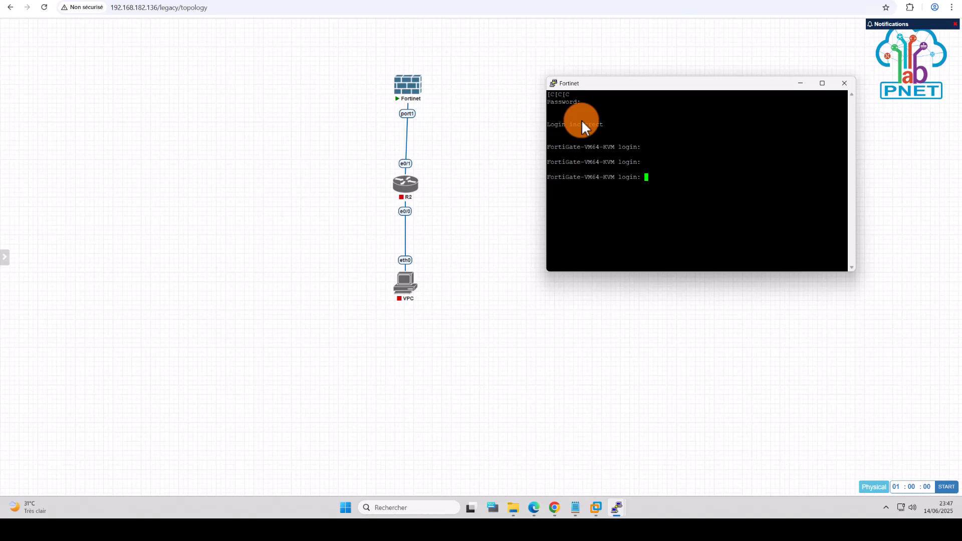
pyautogui.write('admin')
pyautogui.press('Return')
pyautogui.press('Return')
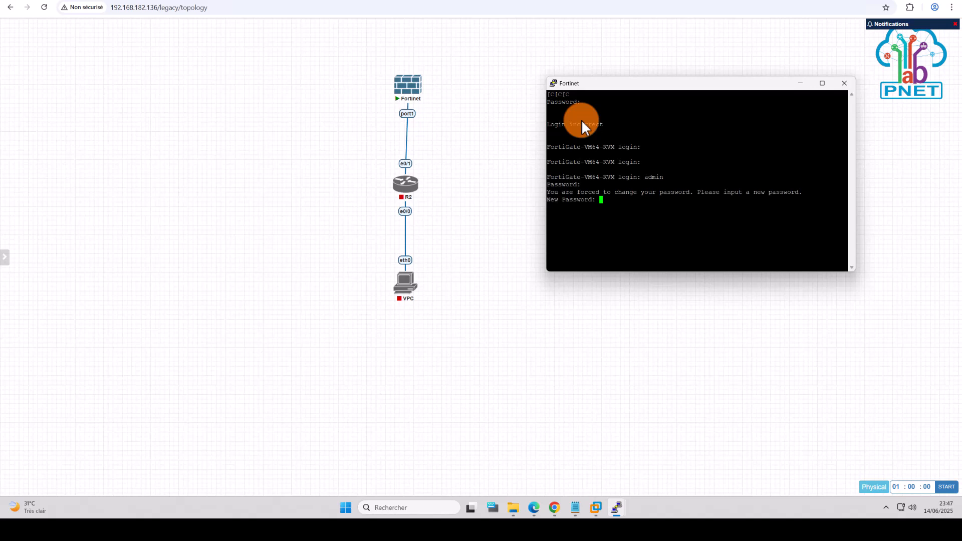
pyautogui.press('Return')
pyautogui.press('Return')
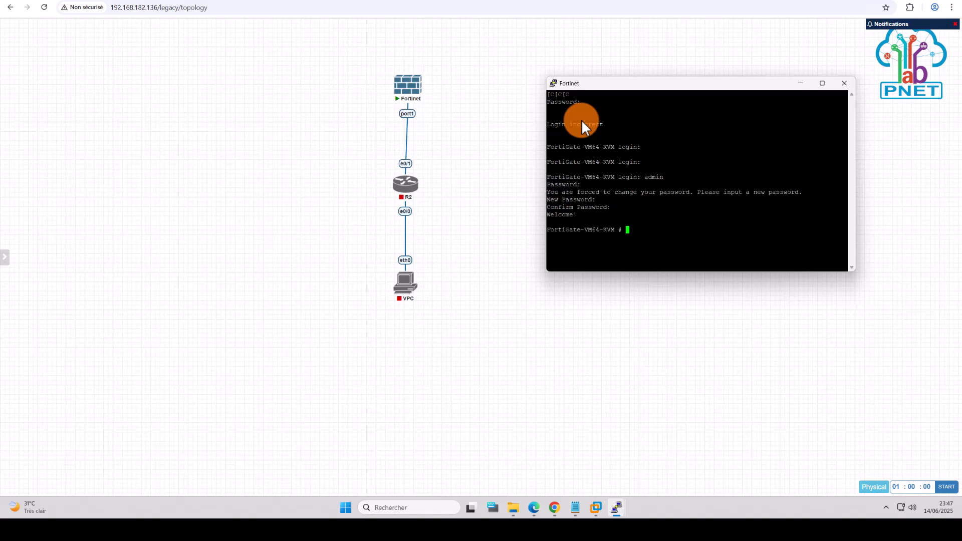
pyautogui.write('get sys status')
pyautogui.press('Return')
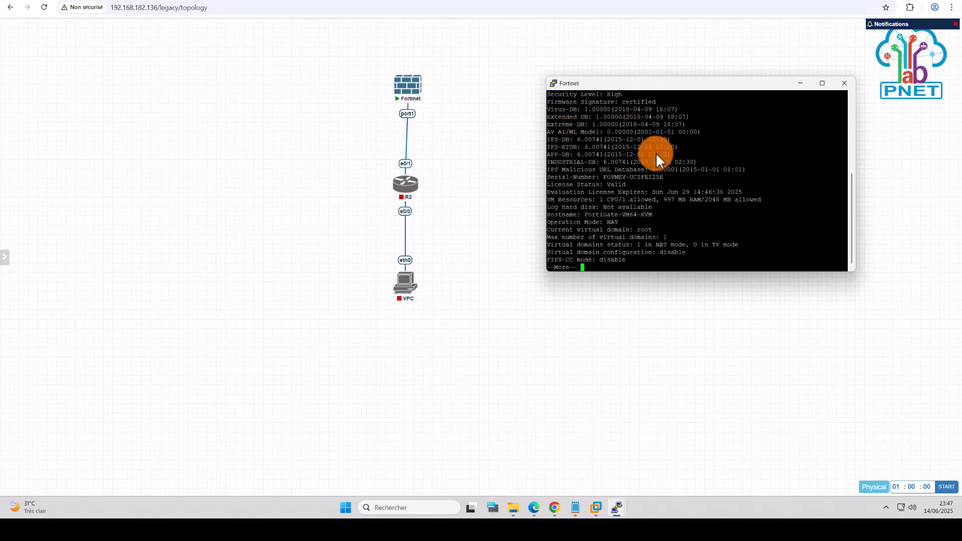
# Step: Cancel the console close and page through the rest of the status output
pyautogui.click(845, 83)
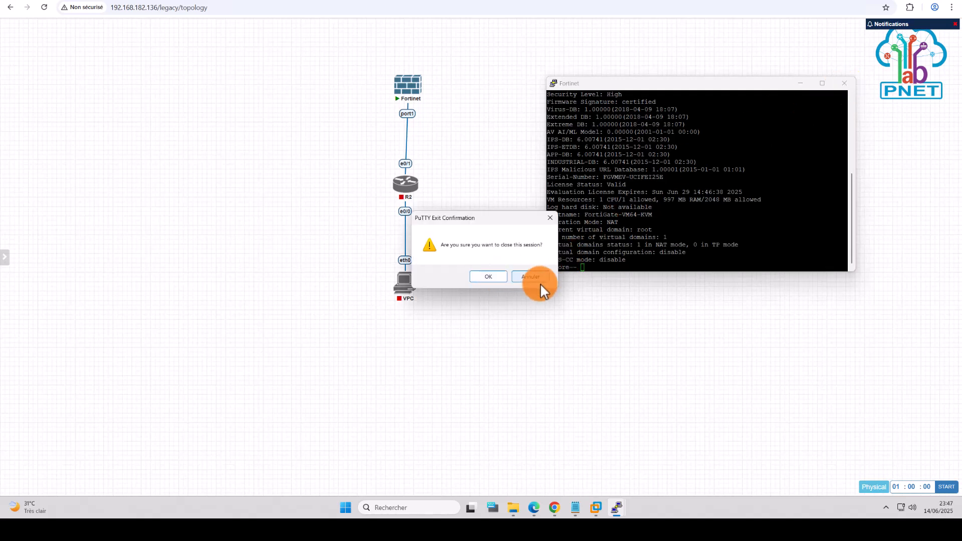
pyautogui.click(545, 275)
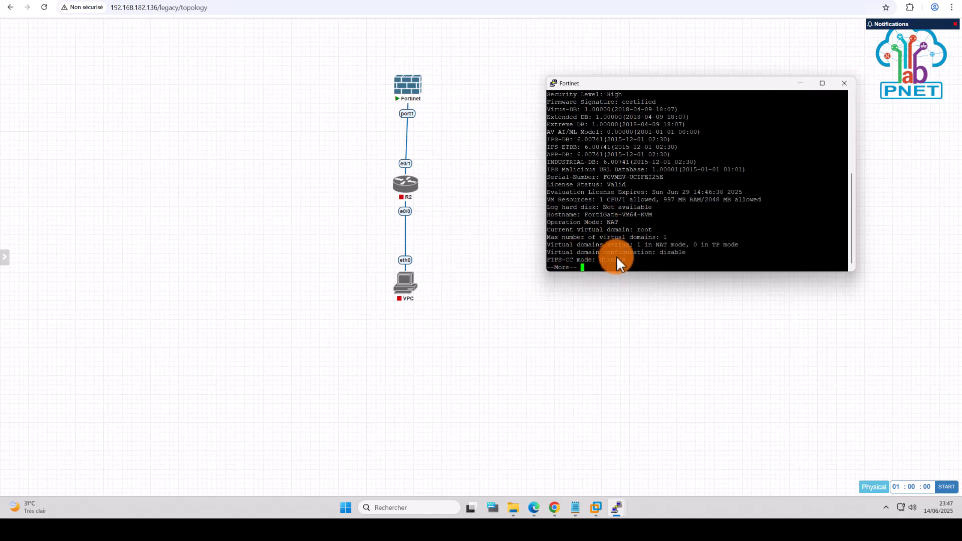
pyautogui.press('space')
# Step: Shut down the FortiGate with 'execute shutdown', answering y to confirm
pyautogui.write('xexecu')
pyautogui.press('BackSpace')
pyautogui.press('BackSpace')
pyautogui.press('BackSpace')
pyautogui.press('BackSpace')
pyautogui.press('BackSpace')
pyautogui.press('BackSpace')
pyautogui.write('execute')
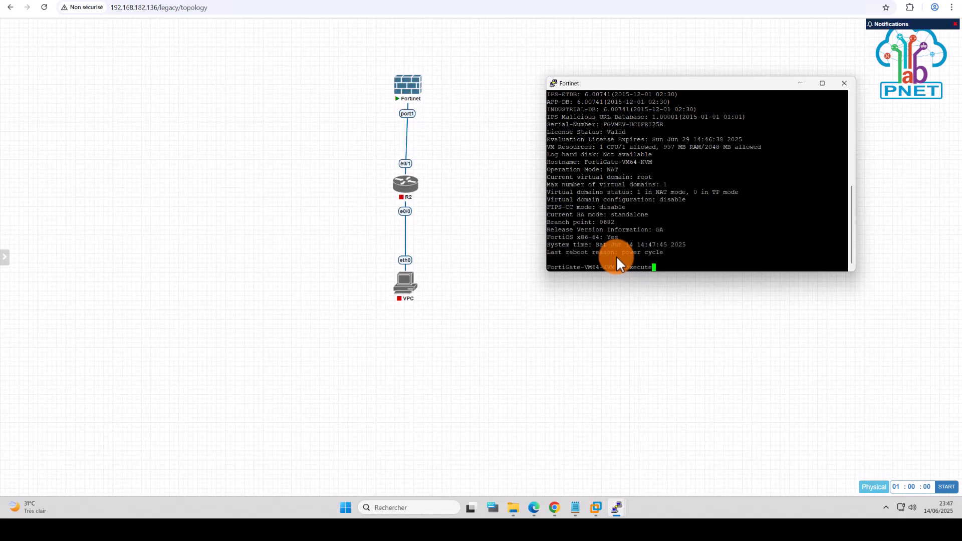
pyautogui.write(' sh')
pyautogui.press('Tab')
pyautogui.press('Return')
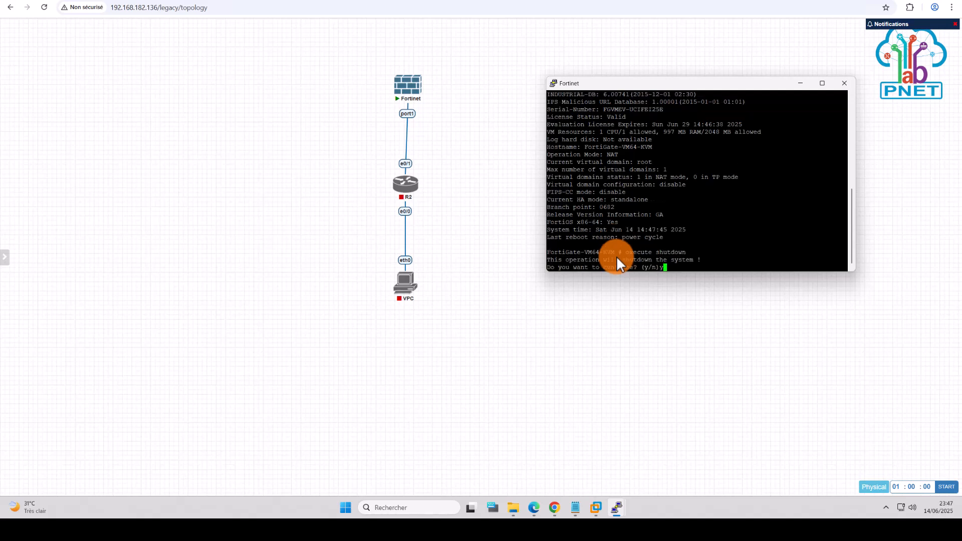
pyautogui.write('y')
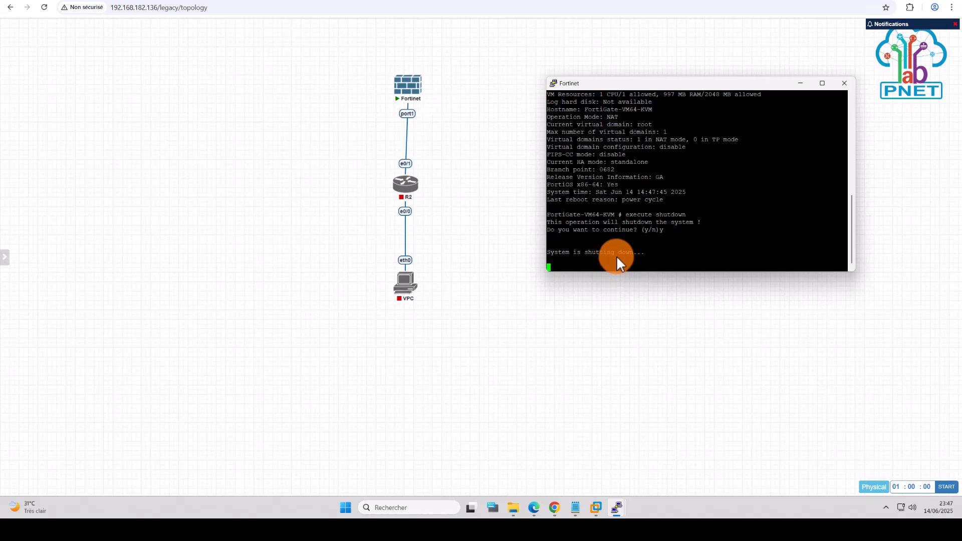
# Step: Close the Fortinet PuTTY console window and confirm ending the session
pyautogui.click(846, 84)
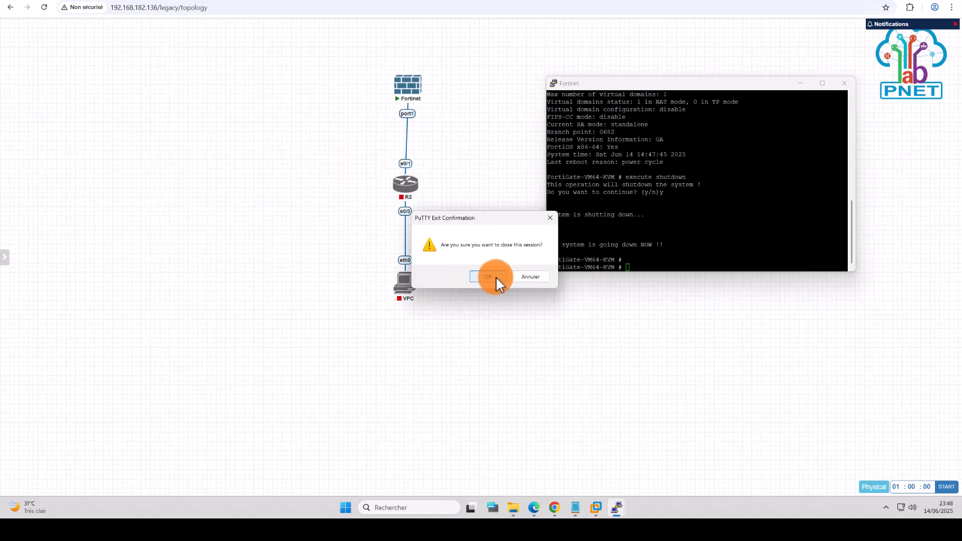
pyautogui.click(495, 277)
pyautogui.moveTo(20, 142)
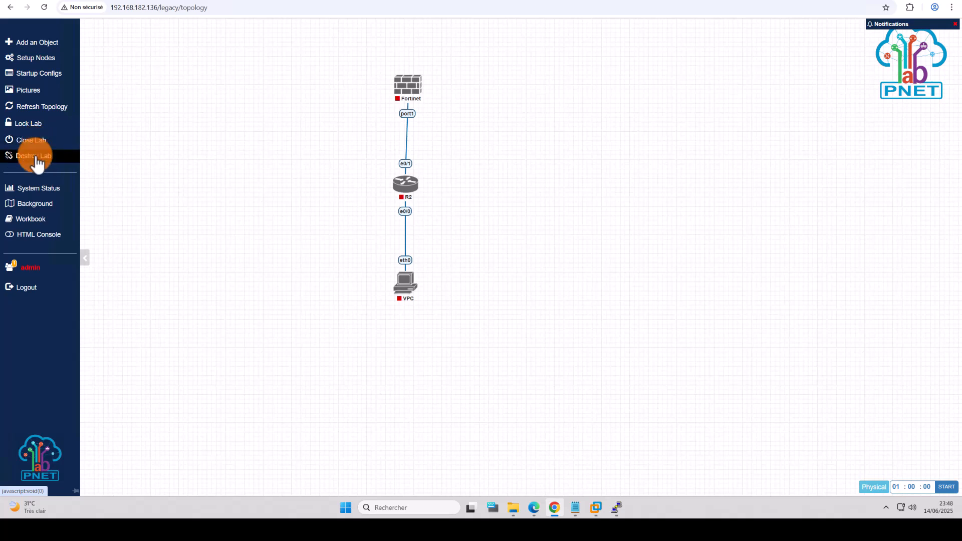
# Step: Destroy LAB TEST from the sidebar, confirming the wipe of all its nodes
pyautogui.click(30, 157)
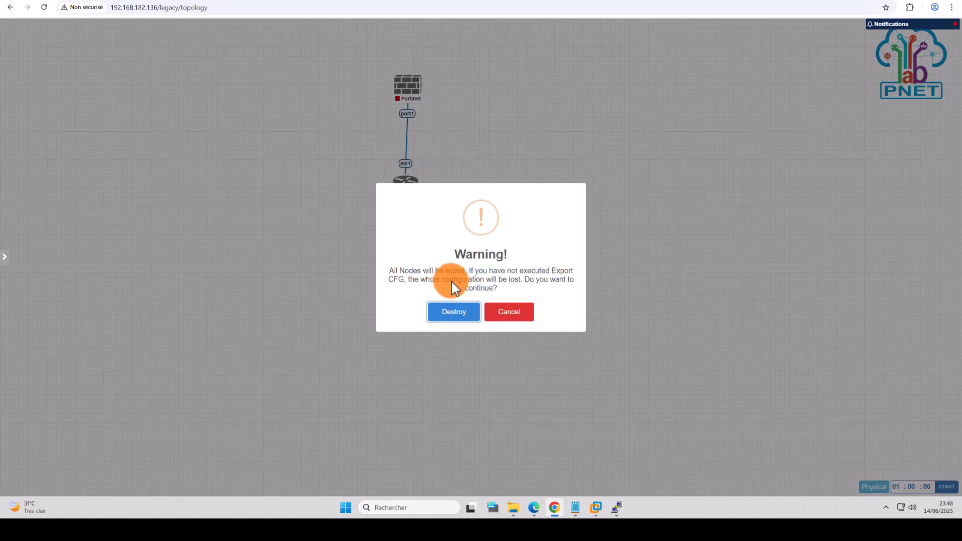
pyautogui.click(476, 315)
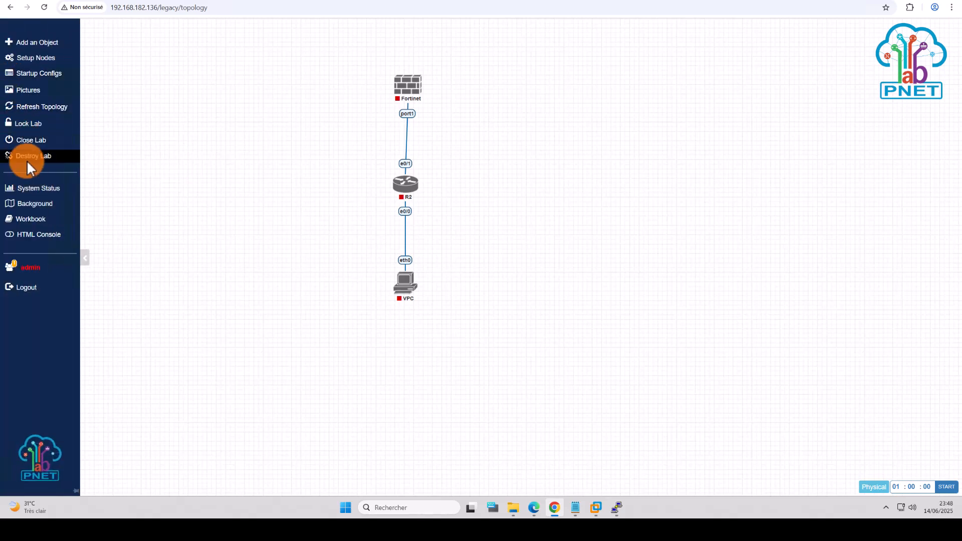
# Step: Close LAB TEST and select LAB TEST.unl in the Workspace list
pyautogui.click(23, 140)
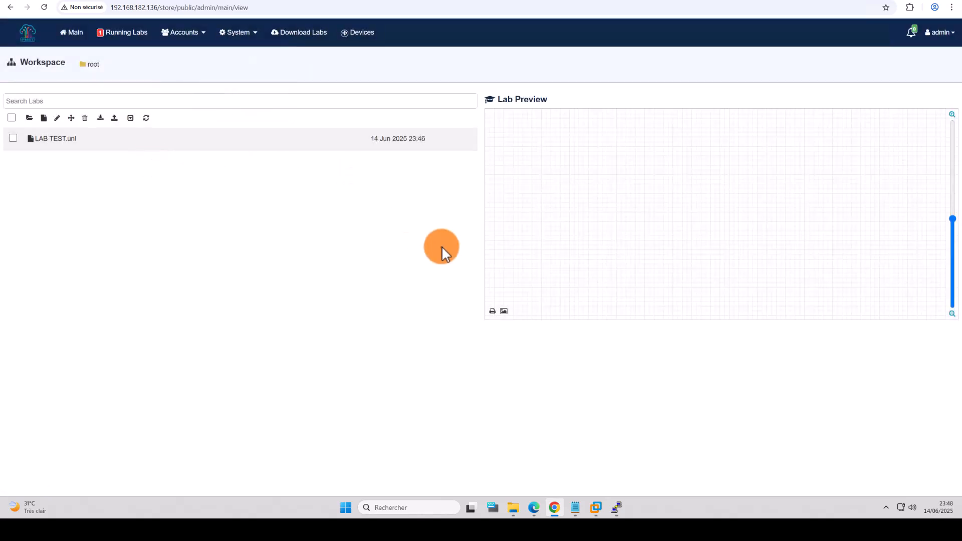
pyautogui.moveTo(88, 142)
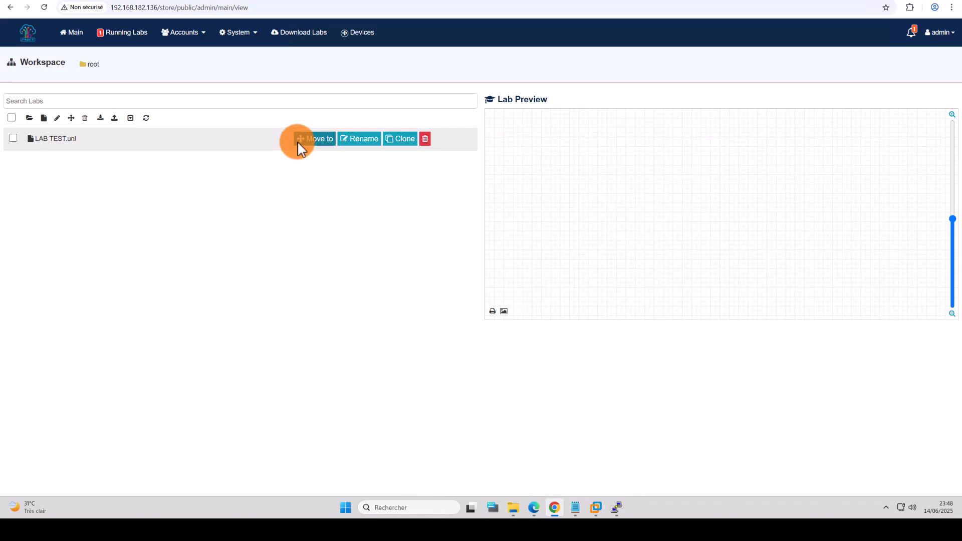
pyautogui.click(13, 139)
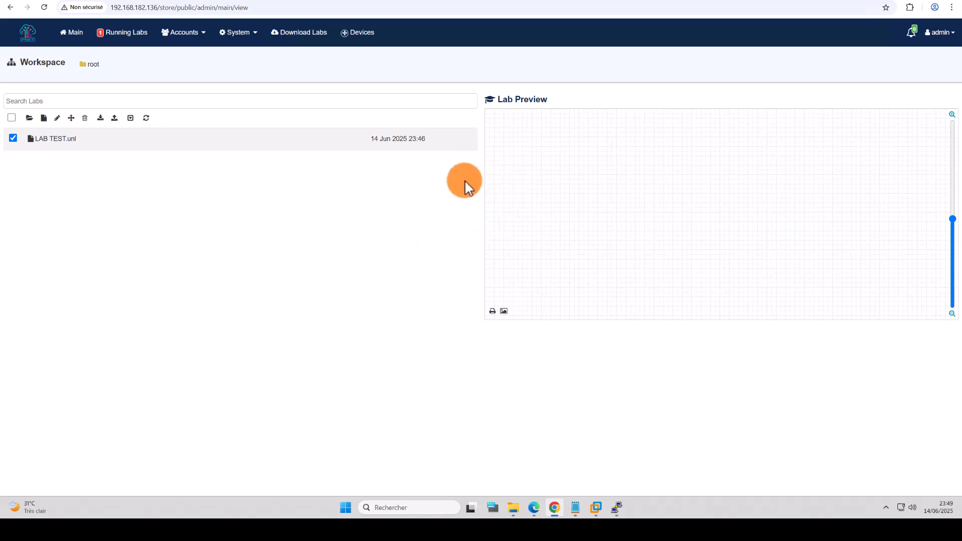
# Step: Stop all nodes of the LAB TEST.unl running session and verify it shows 0 running nodes
pyautogui.click(114, 33)
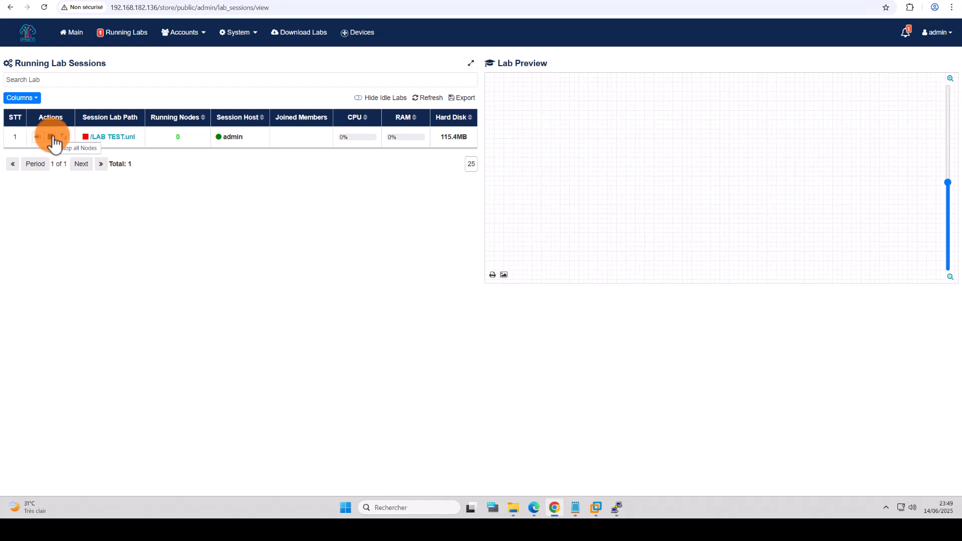
pyautogui.click(51, 137)
pyautogui.click(449, 319)
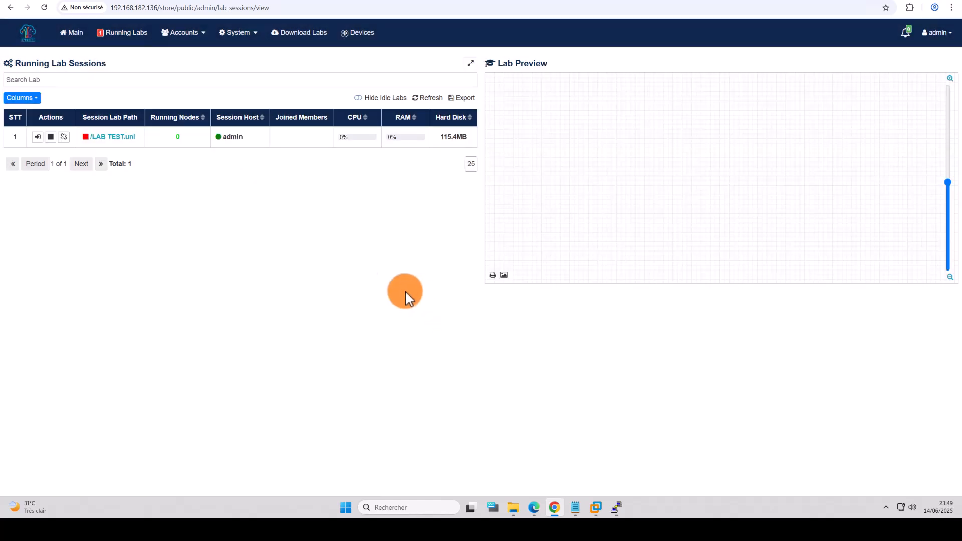
pyautogui.click(192, 121)
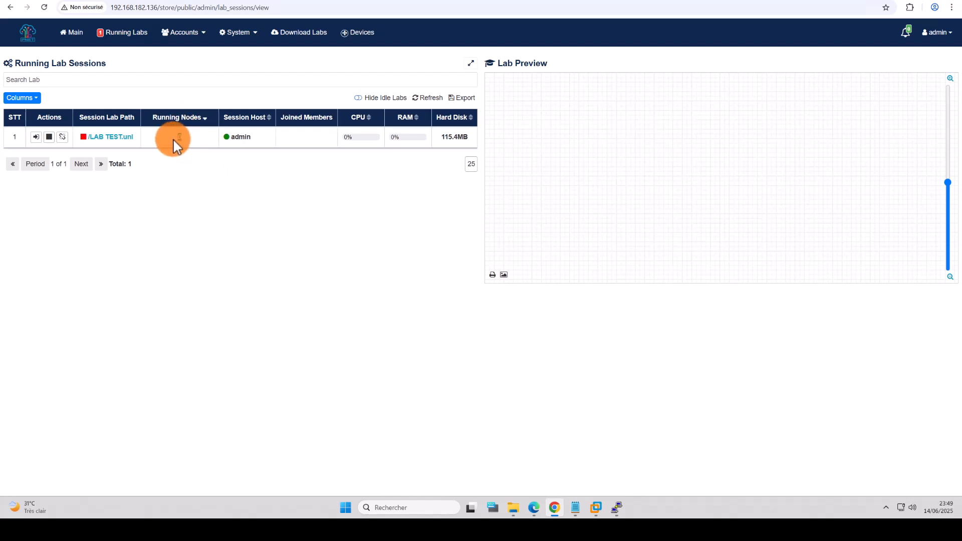
pyautogui.doubleClick(176, 139)
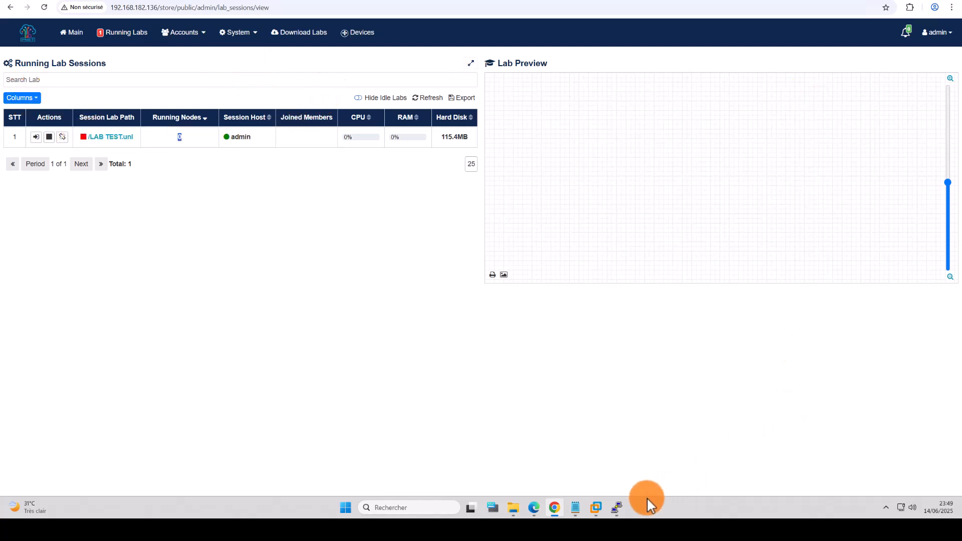
# Step: Bring the root@pnetlab PuTTY session forward to view the completed c7200 image download
pyautogui.click(616, 507)
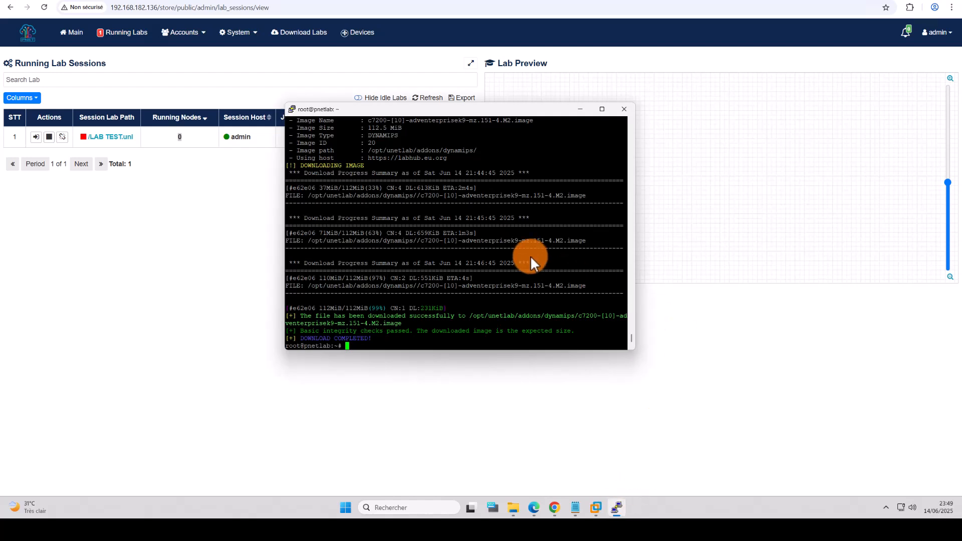